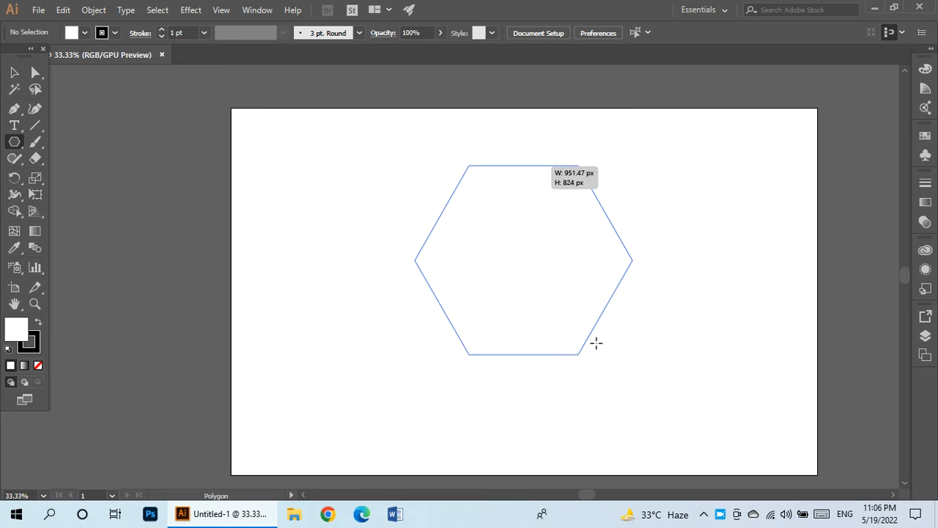
Remove the fill from the large hexagon so only its outline is painted, and deselect it
left_click(14, 73)
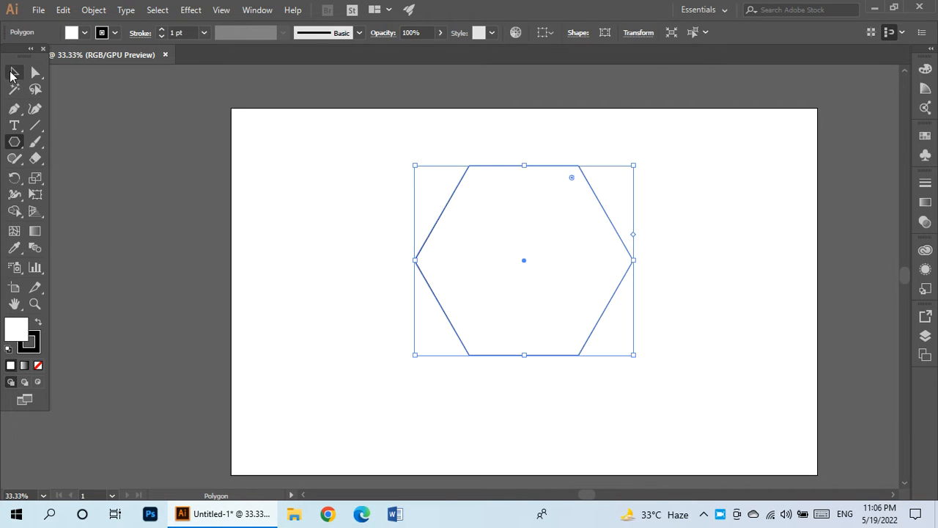
scroll(577, 250, "up", 1)
scroll(577, 249, "up", 1)
scroll(569, 239, "down", 1)
key("alt+shift")
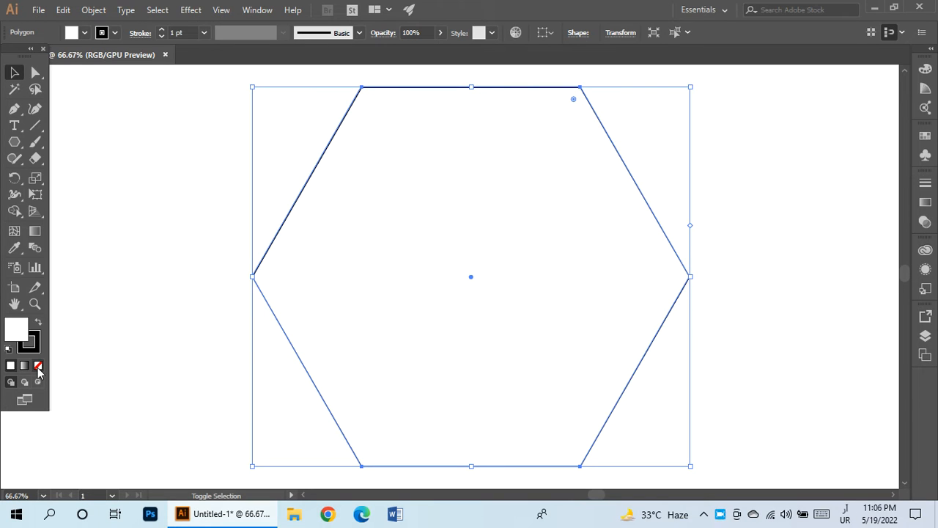
left_click(38, 368)
left_click(426, 306)
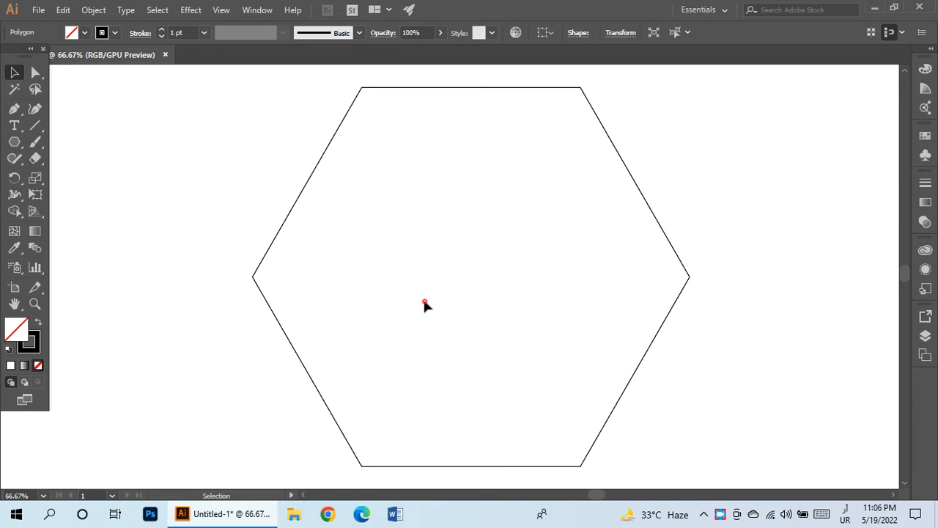
Set the large hexagon's stroke weight to 2 pt
left_click(256, 271)
scroll(183, 33, "up", 1)
left_click(165, 143)
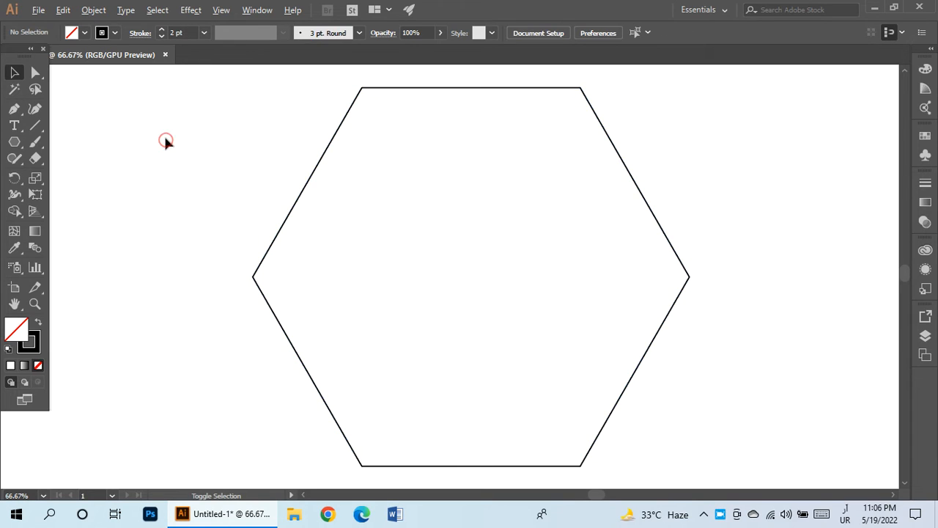
Draw a small hexagon near the center of the large one, with a flat top and about a third of its width
key("ctrl+minus")
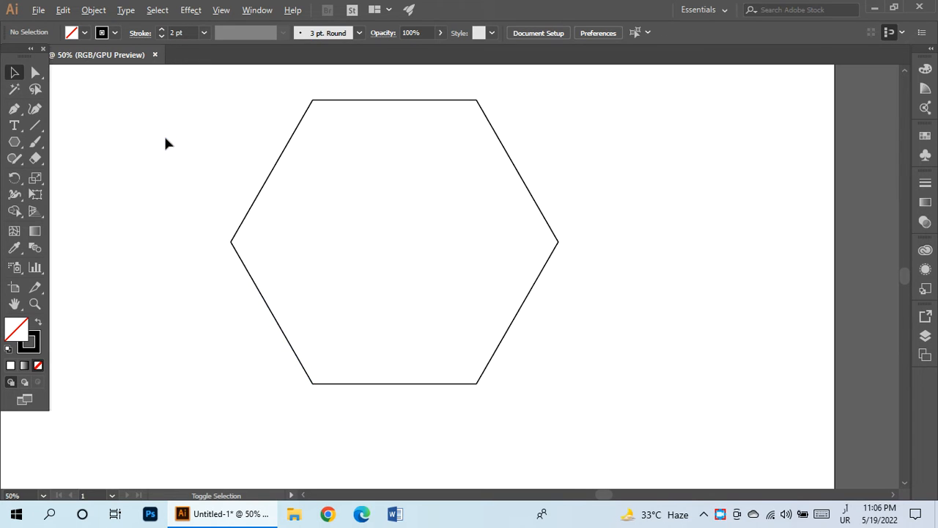
left_click(271, 174)
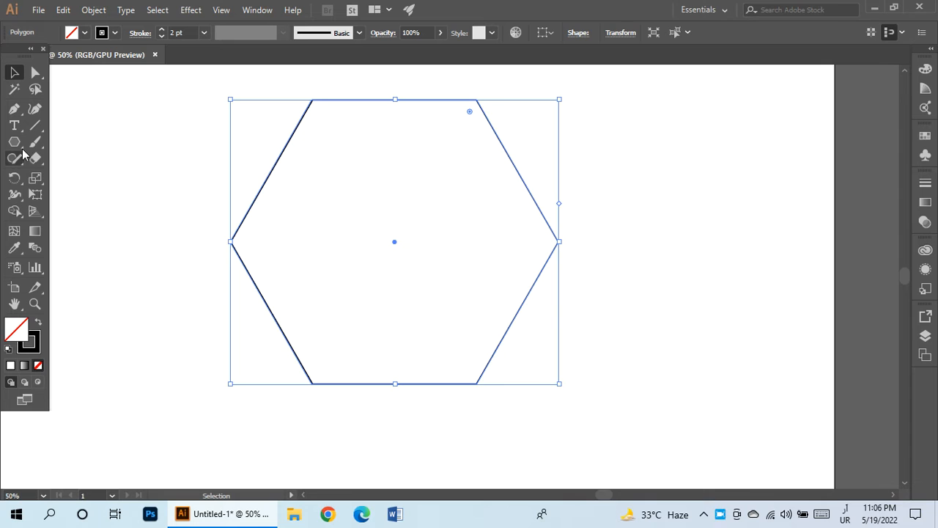
left_click(125, 142)
left_click(14, 142)
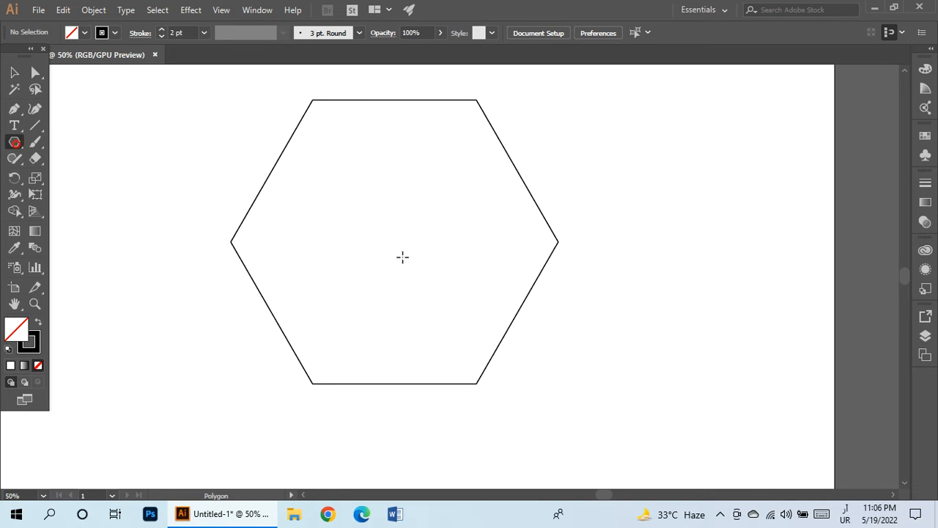
left_click_drag(388, 242, 413, 288)
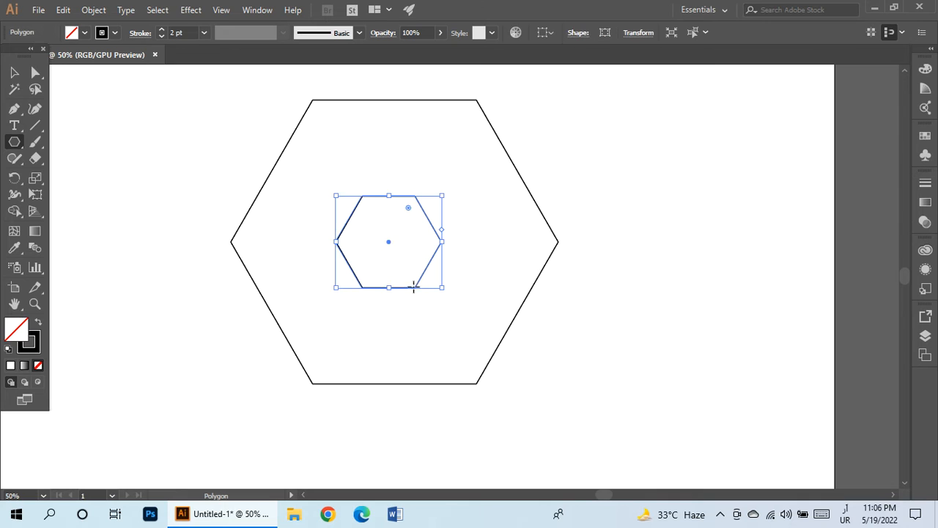
Select both hexagons and align them to each other's horizontal center
left_click(14, 72)
left_click(210, 160)
left_click_drag(223, 124, 531, 307)
left_click(541, 32)
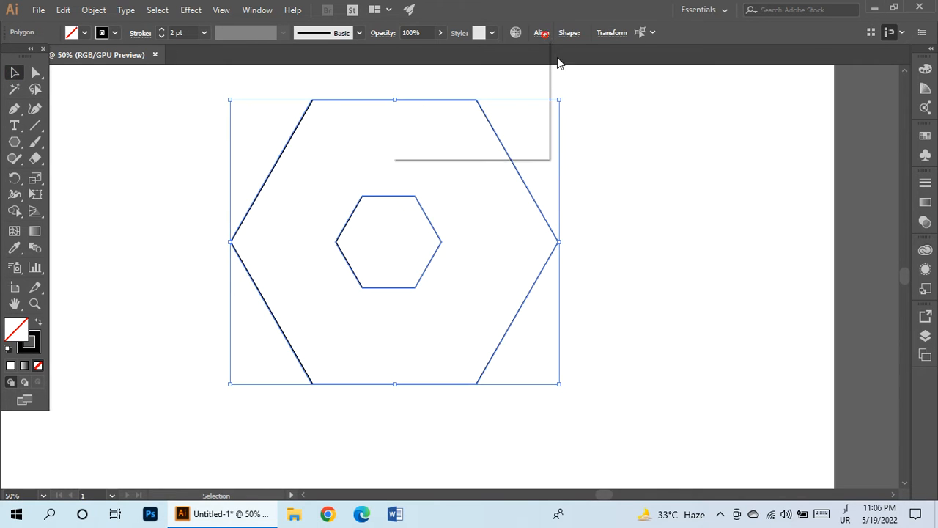
left_click(428, 70)
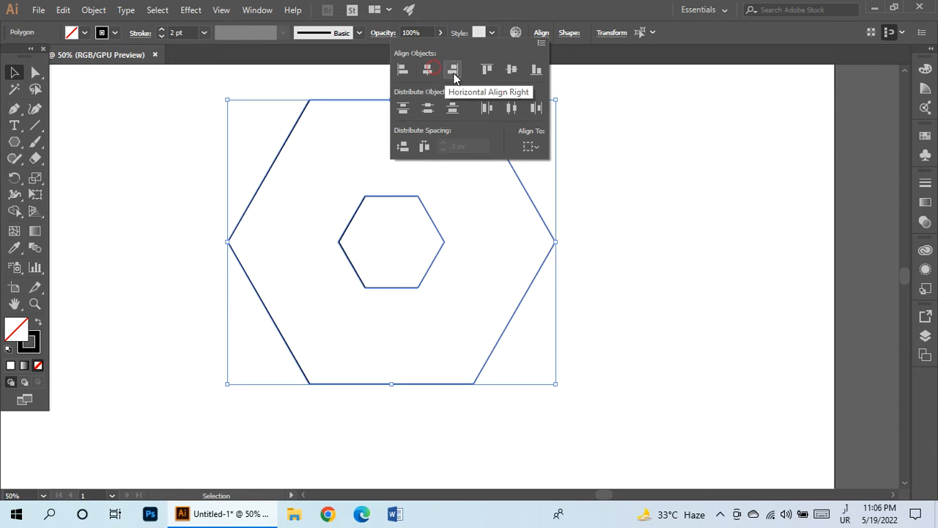
left_click(631, 151)
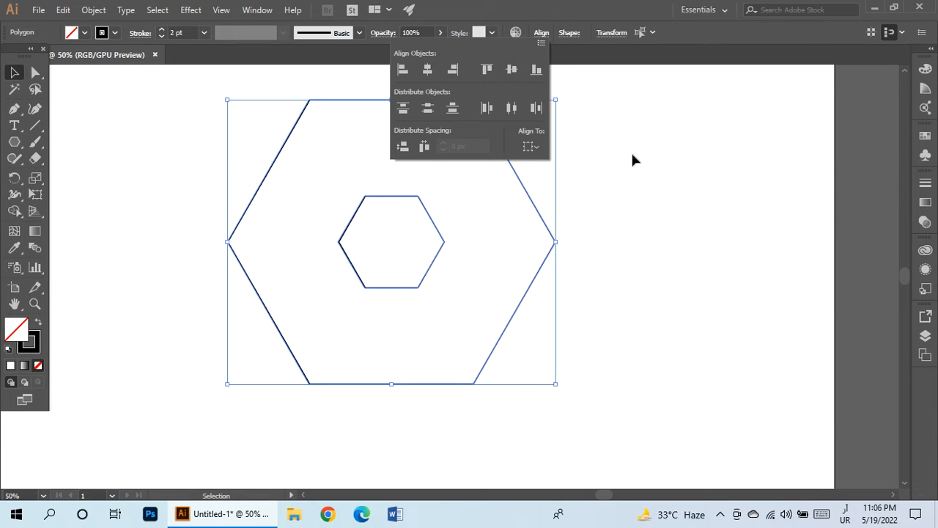
Rotate the small inner hexagon 45° clockwise about its center
left_click(631, 203)
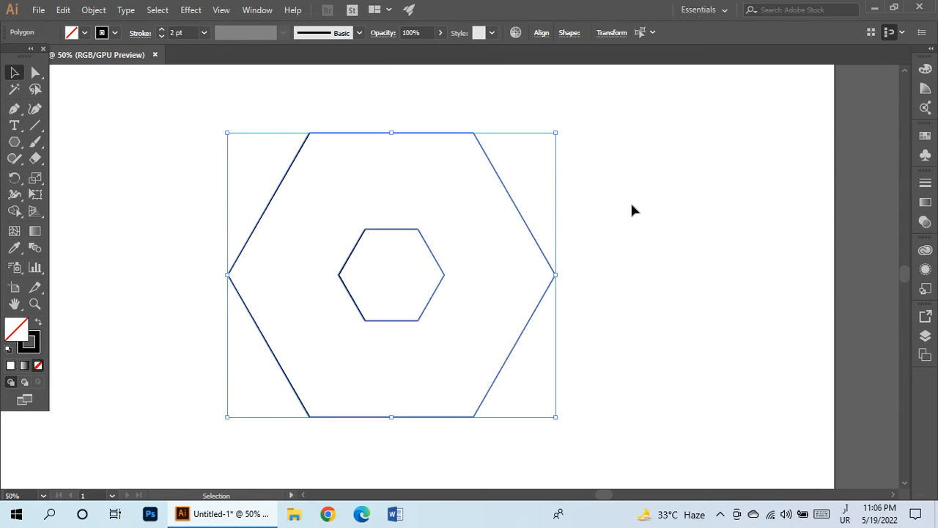
left_click(422, 229)
left_click_drag(450, 223, 470, 280)
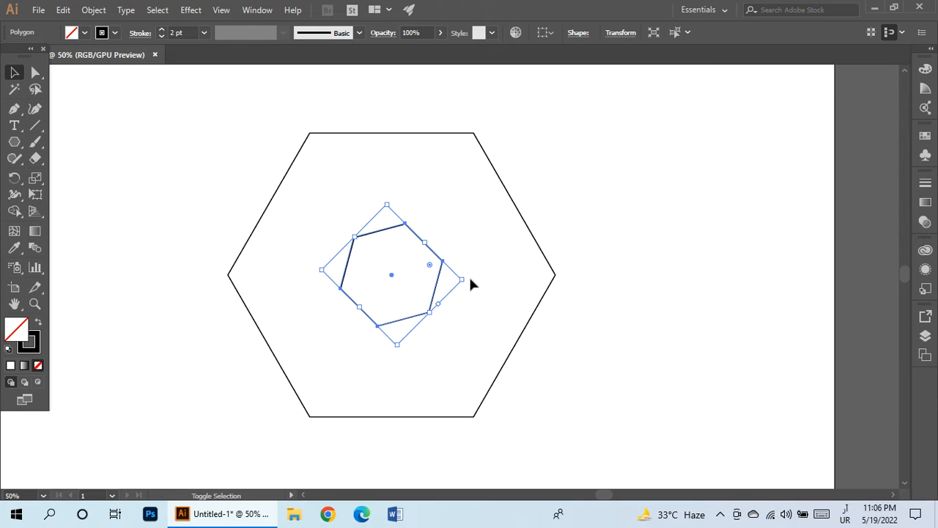
Apply a linear gradient to the stroke of the inner hexagon
left_click(927, 204)
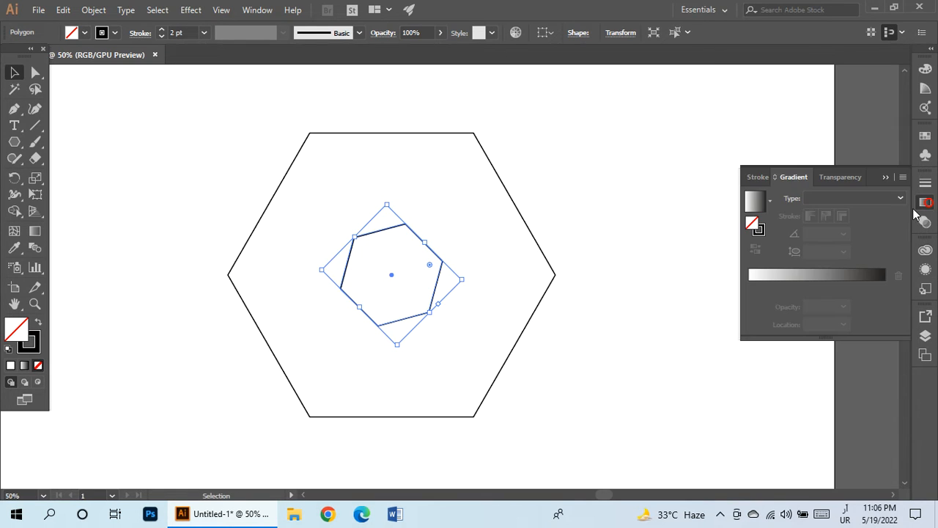
left_click(29, 343)
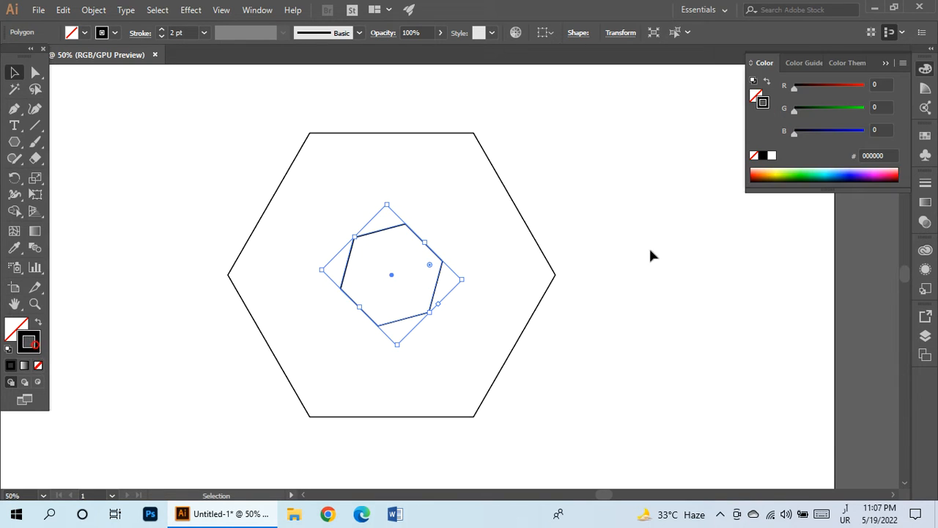
left_click(921, 205)
left_click(833, 277)
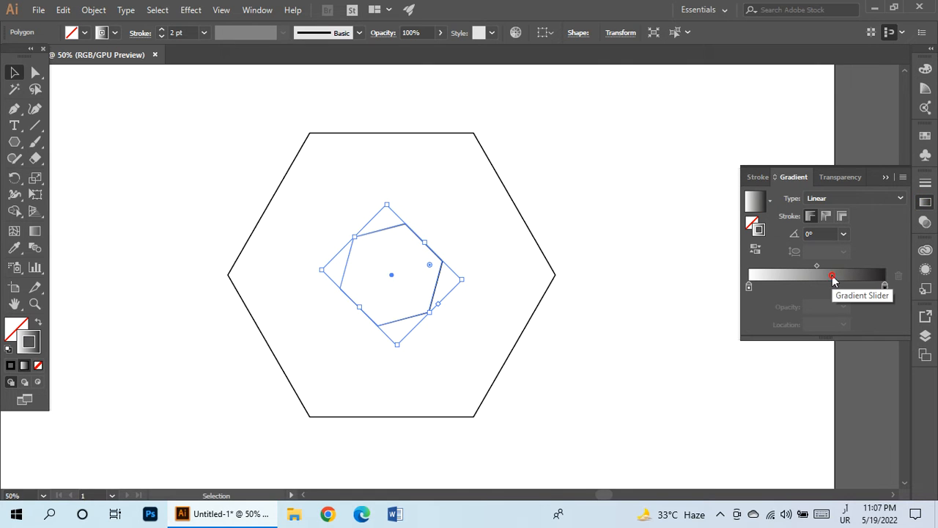
Set the black end stop of the inner hexagon's stroke gradient to the dark magenta swatch
double_click(885, 287)
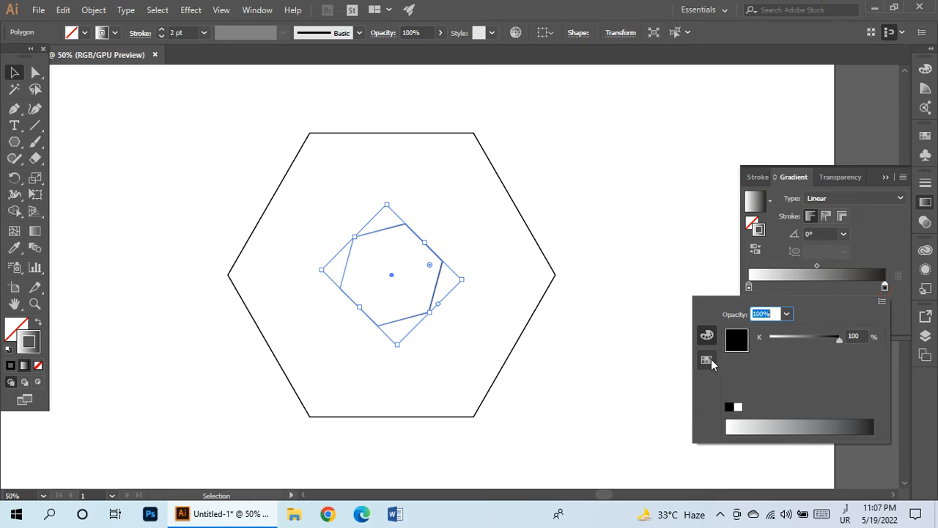
left_click(717, 357)
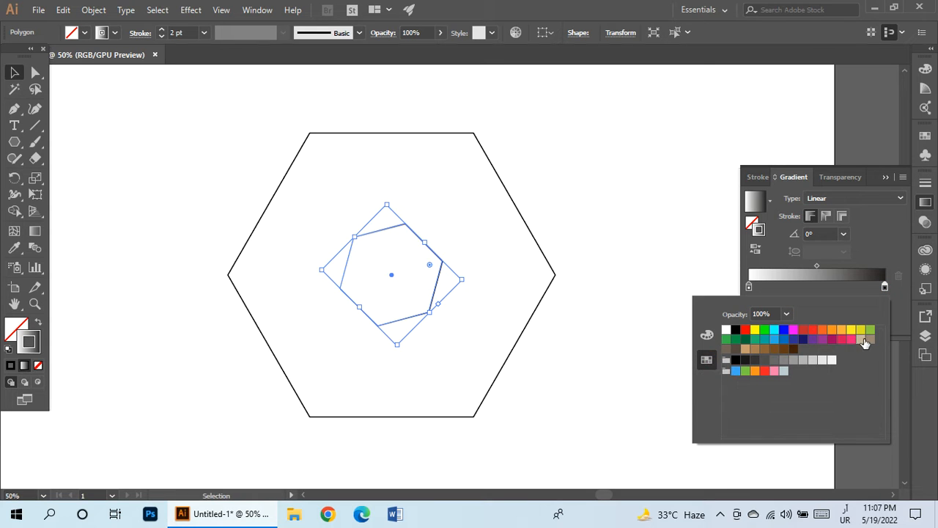
left_click(831, 340)
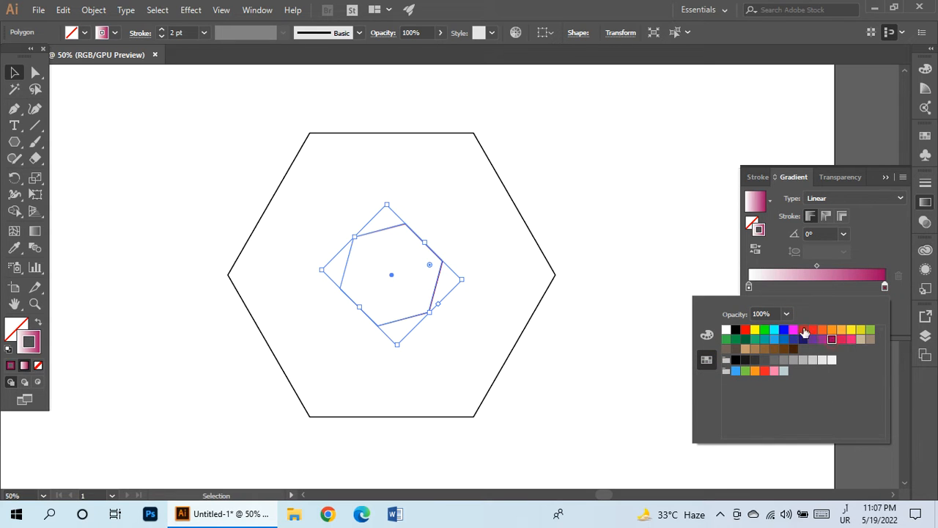
Set the white start stop of the inner hexagon's stroke gradient to the bright magenta swatch
left_click(748, 286)
double_click(749, 287)
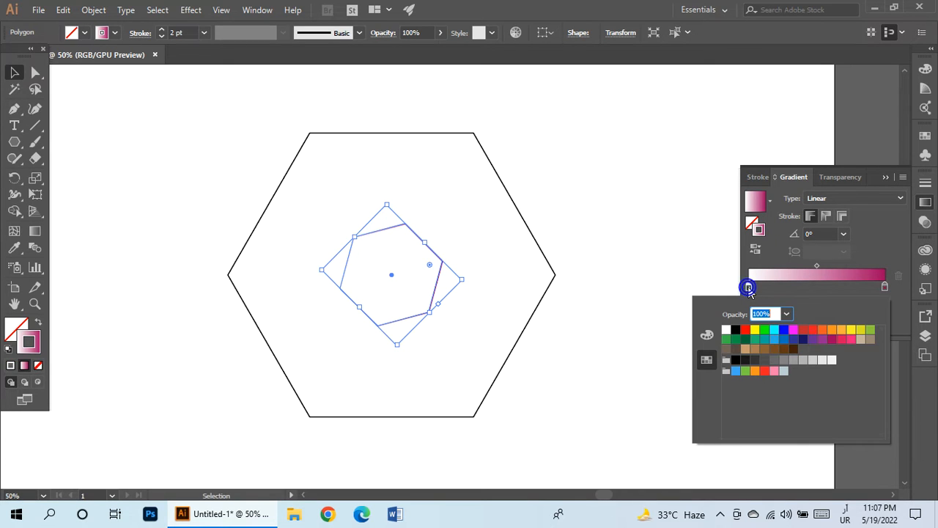
left_click(794, 332)
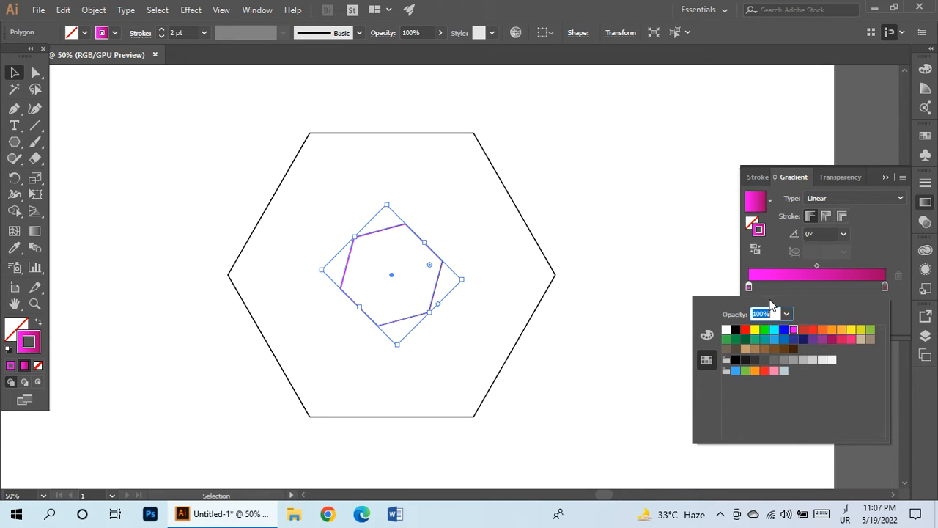
Lighten the gradient's bright magenta start stop to pale pink by switching to HSB and reducing saturation to 23.14%
left_click(748, 287)
double_click(749, 286)
left_click(707, 335)
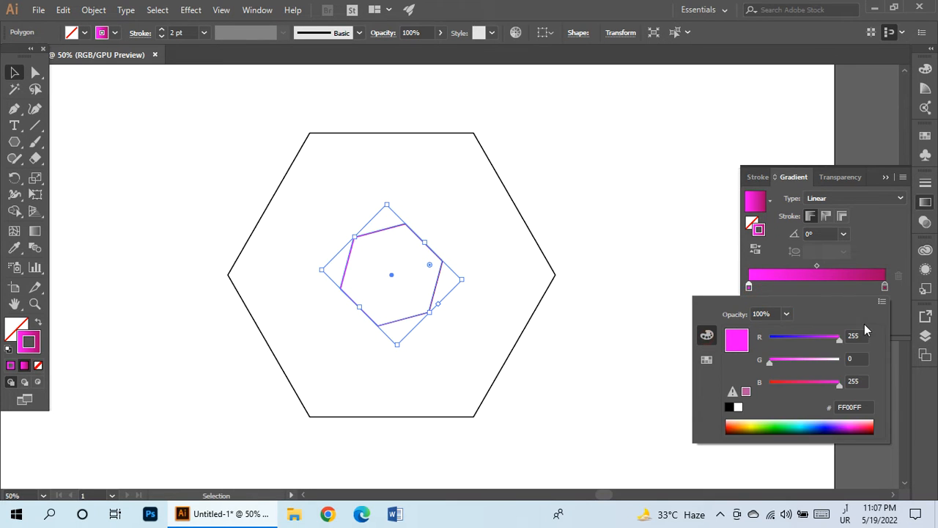
left_click(882, 301)
left_click(806, 331)
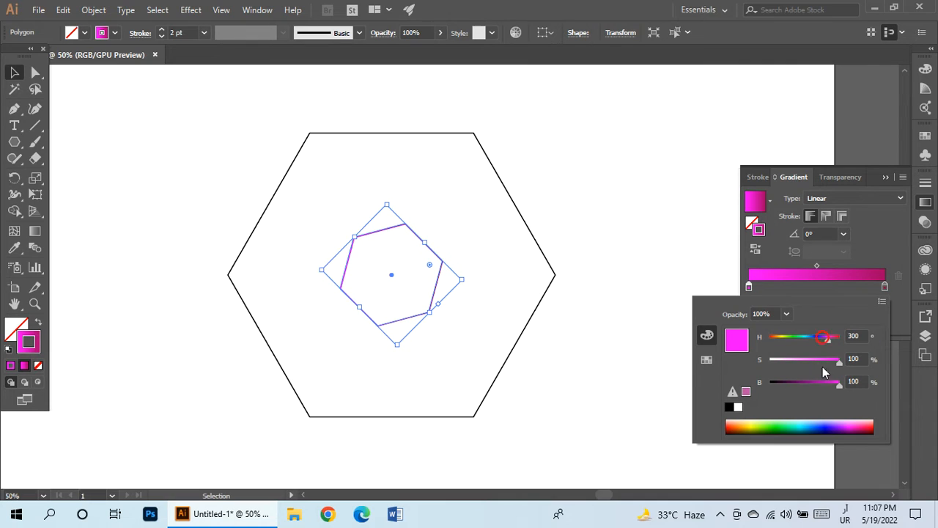
left_click_drag(839, 366, 785, 364)
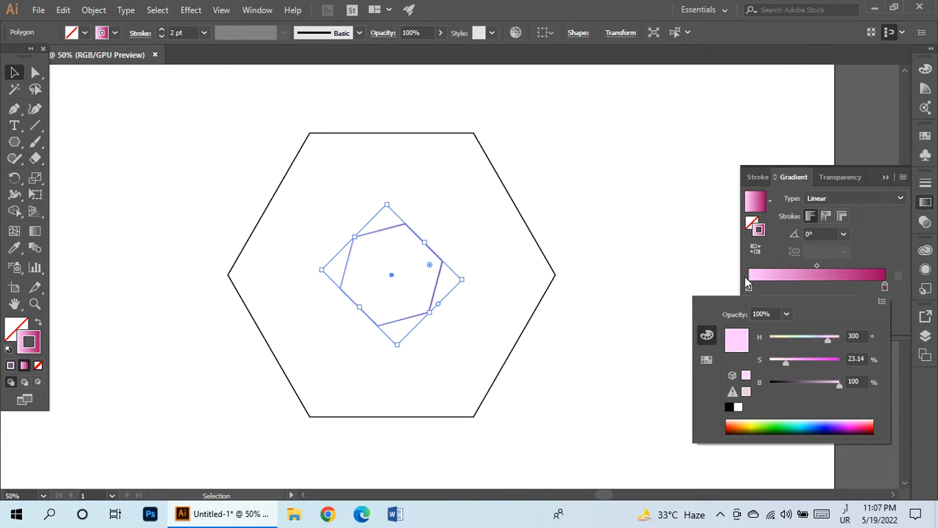
left_click(699, 242)
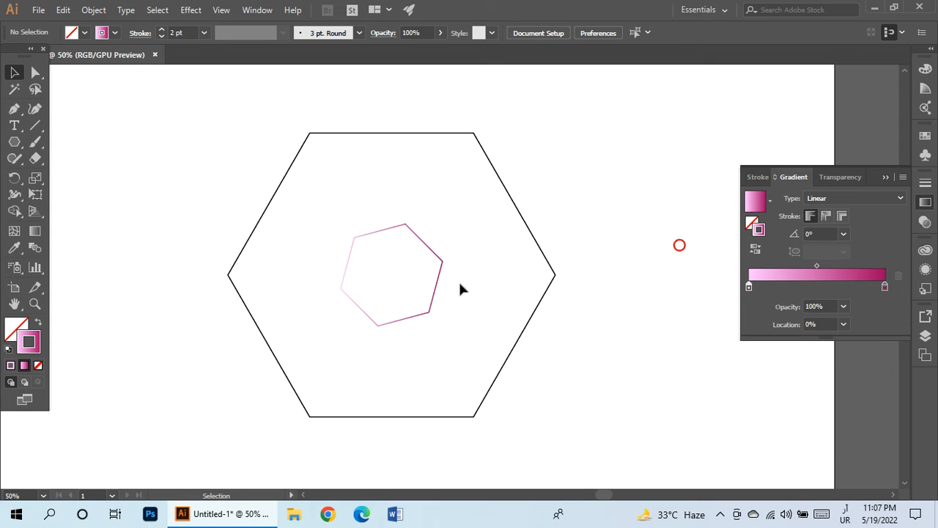
left_click(432, 312)
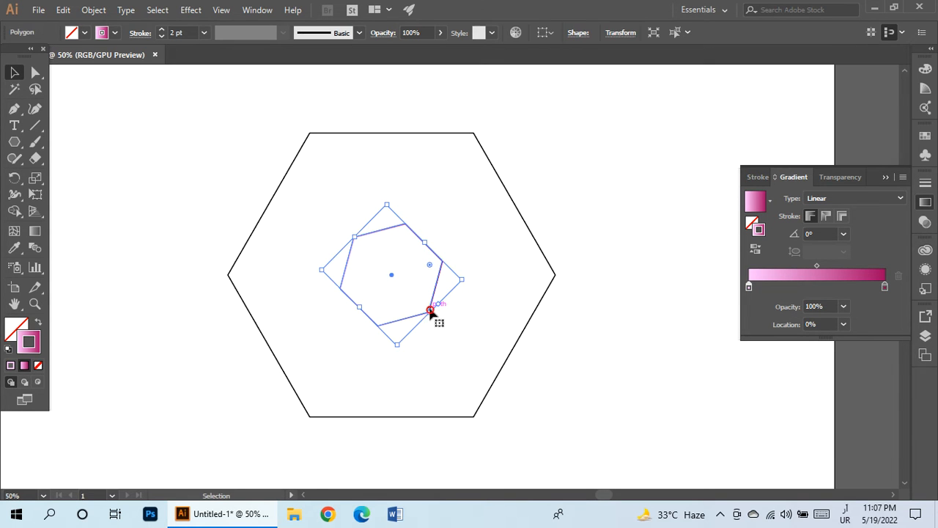
left_click(579, 259)
scroll(436, 293, "up", 10)
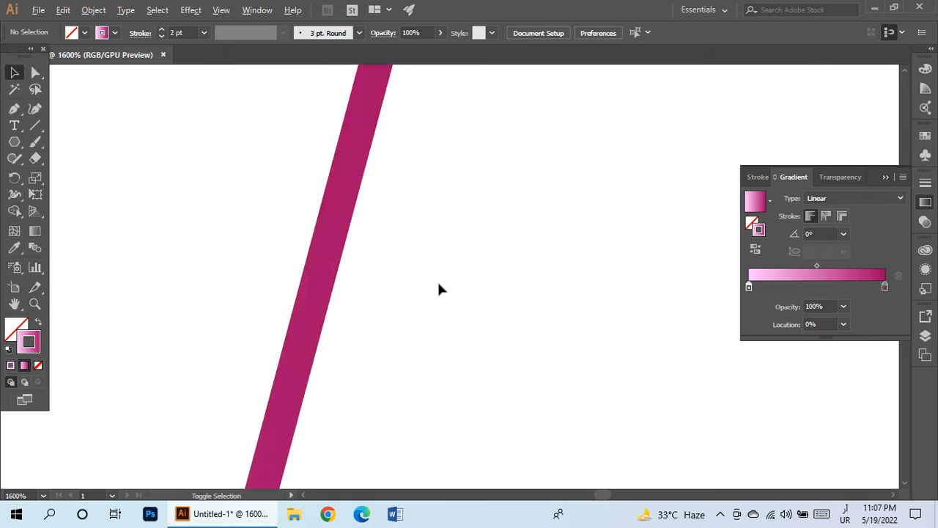
scroll(438, 289, "down", 8)
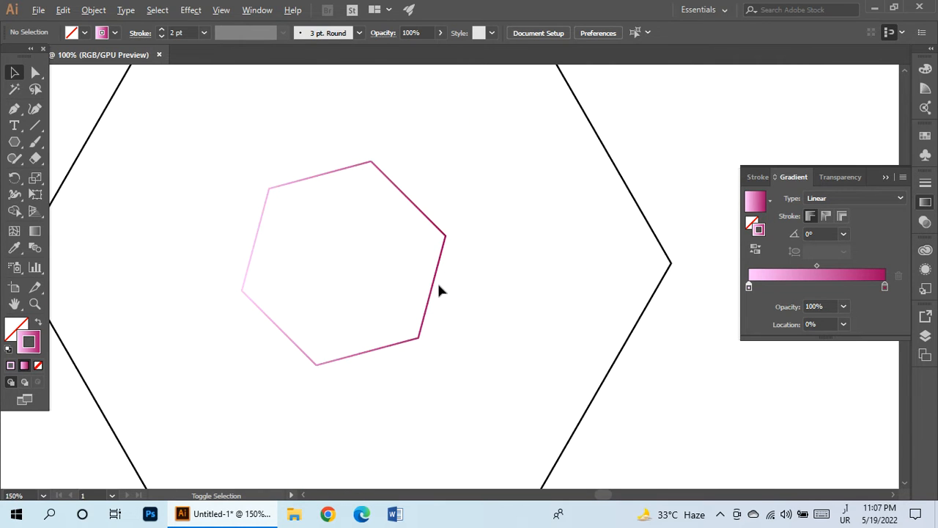
Copy the inner hexagon's gradient stroke onto the large outer hexagon with the Eyedropper
left_click(669, 263)
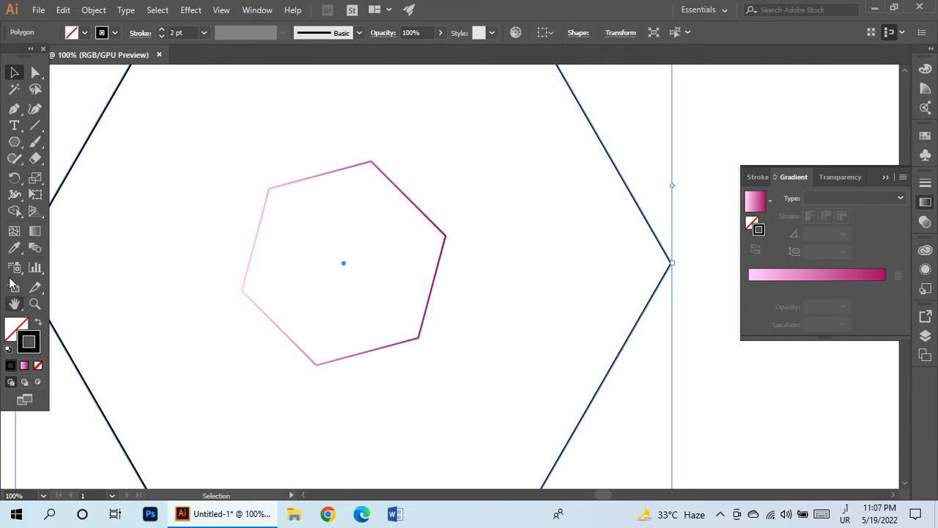
left_click(16, 248)
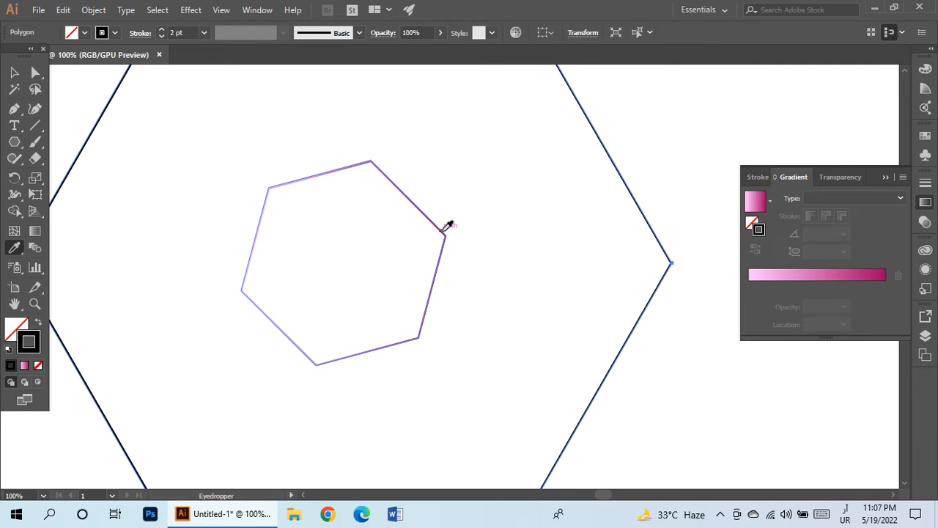
left_click(442, 229)
left_click(13, 71)
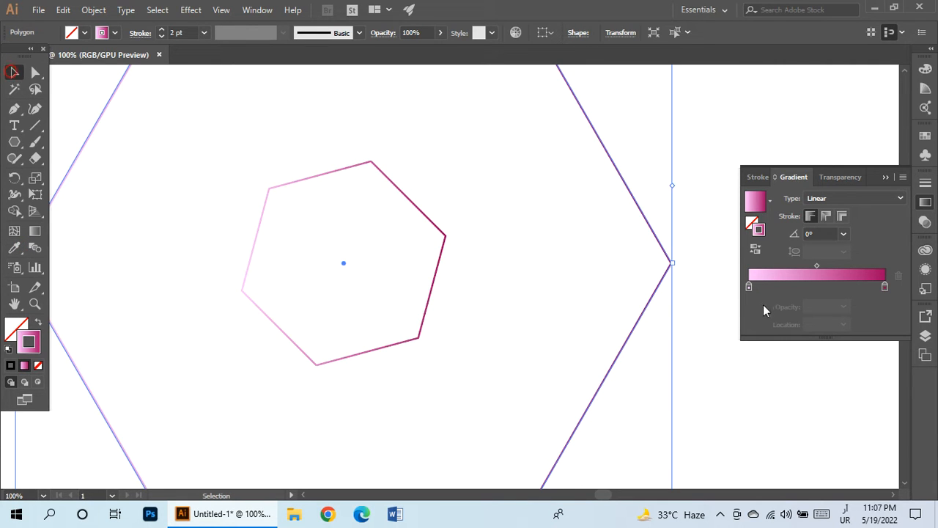
Reverse the direction of the outer hexagon's stroke gradient and deselect it
scroll(702, 224, "down", 1)
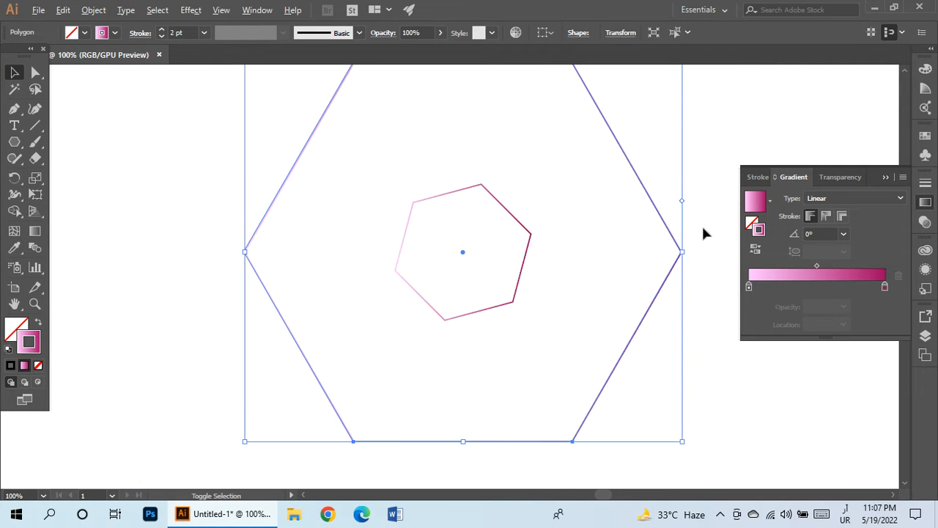
left_click(757, 250)
left_click(701, 183)
scroll(696, 194, "up", 2)
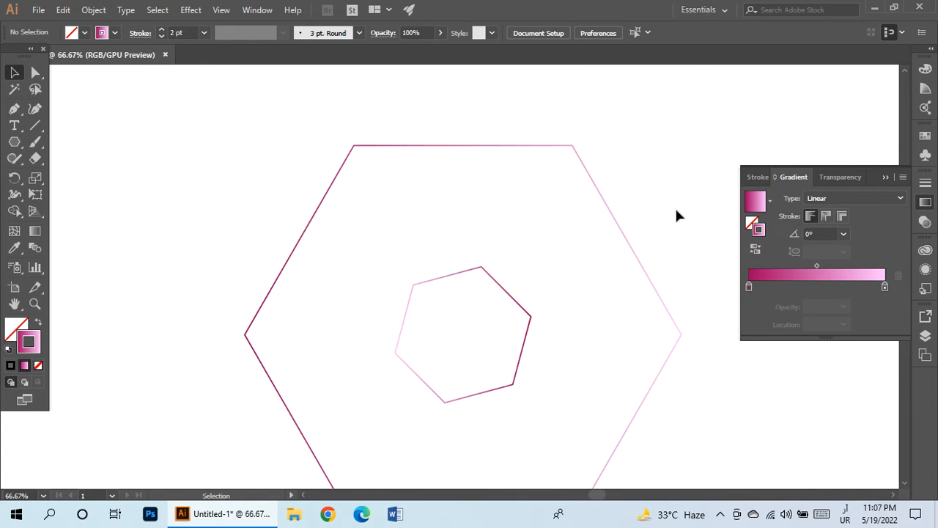
left_click(639, 261)
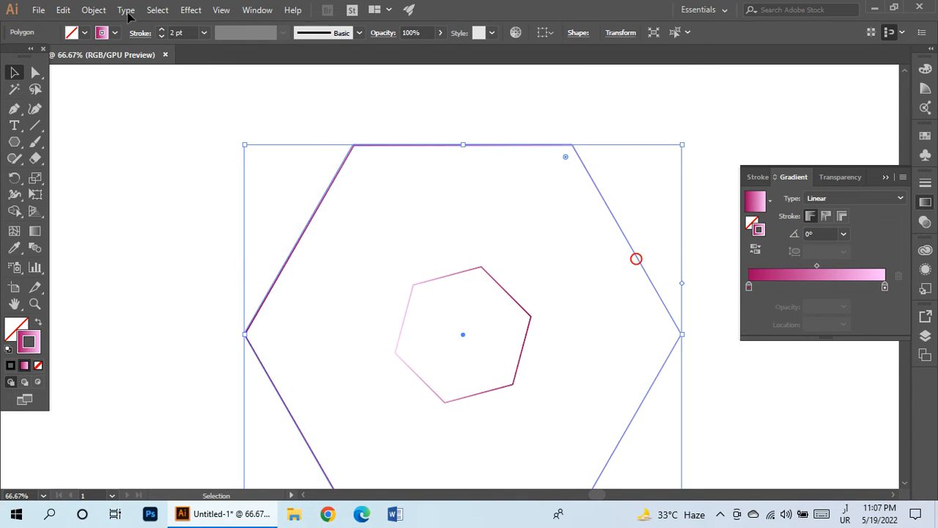
left_click(213, 122)
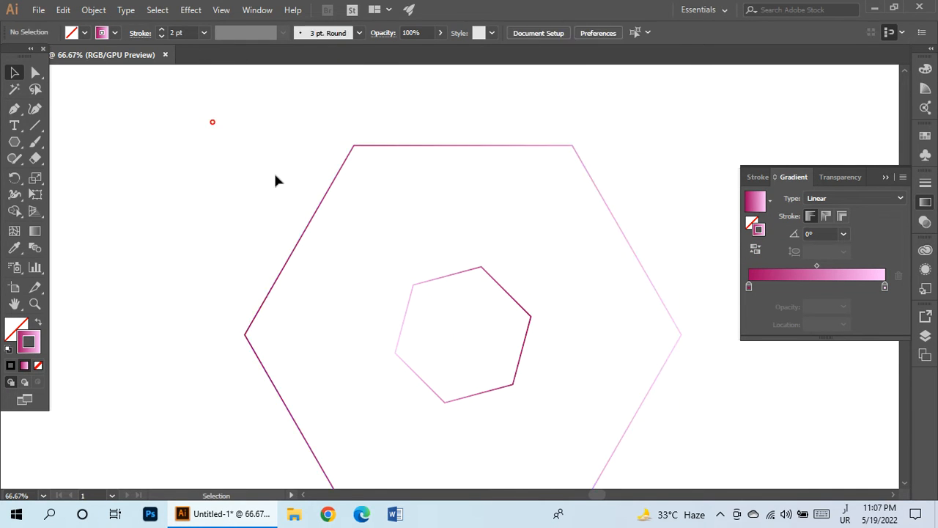
Select both the outer and inner hexagons and make a blend between them
left_click(436, 278)
left_click(241, 222)
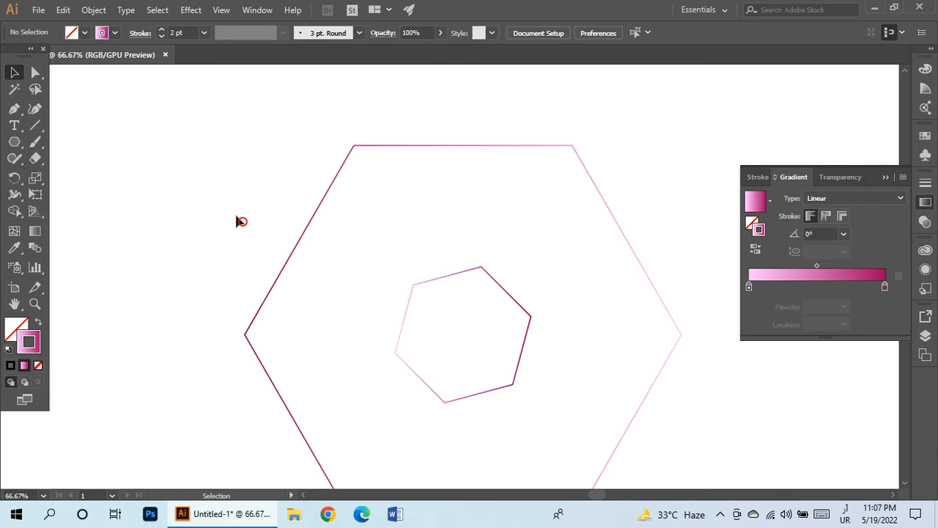
scroll(236, 214, "down", 1)
left_click_drag(243, 177, 506, 387)
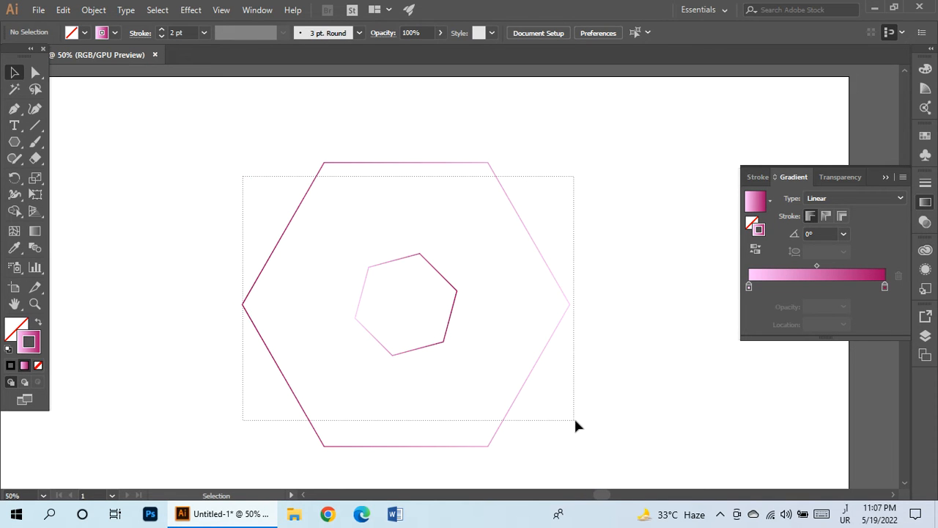
left_click_drag(574, 422, 575, 422)
left_click(93, 9)
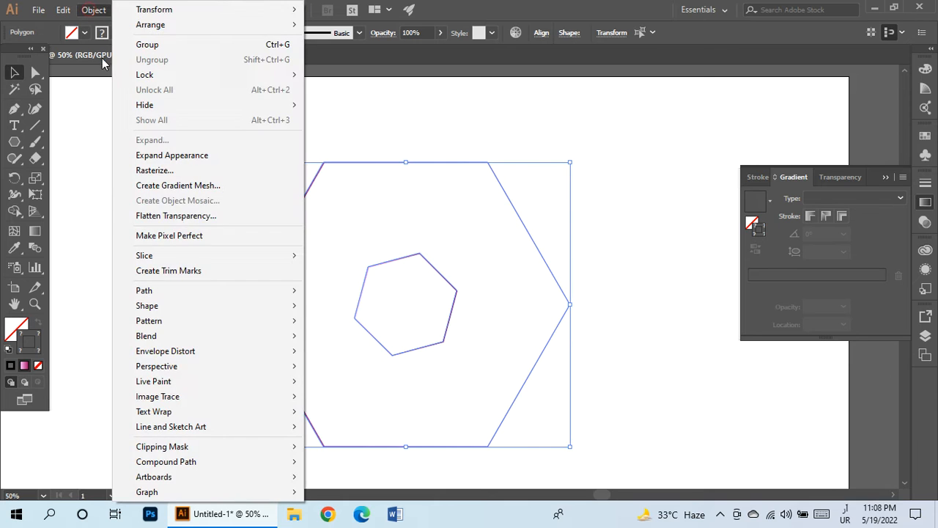
mouse_move(176, 337)
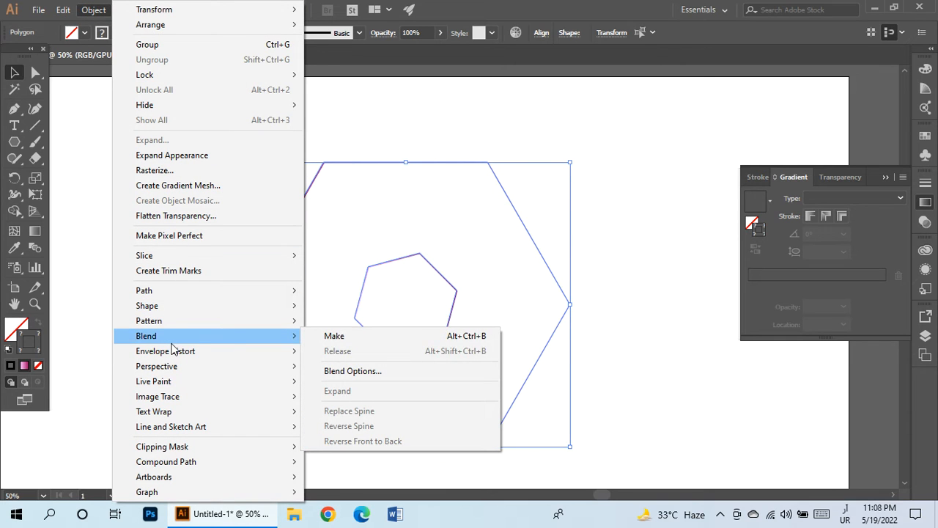
left_click(355, 338)
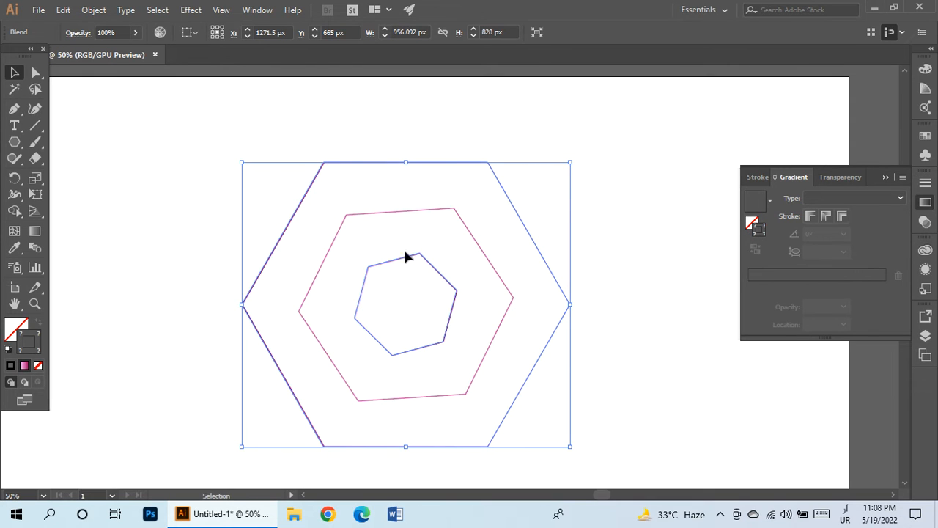
Open the blend's options, turn on the preview and set the spacing to Specified Steps
left_click(94, 11)
mouse_move(179, 341)
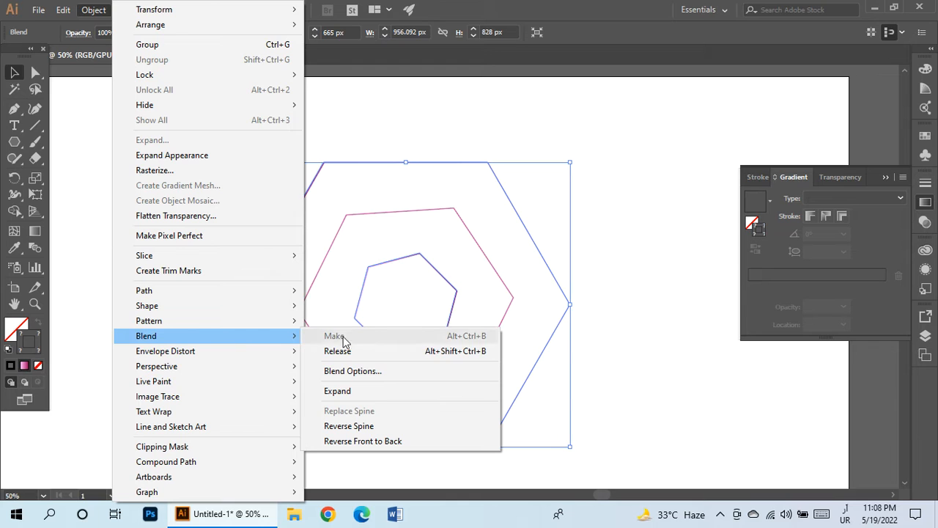
left_click(344, 371)
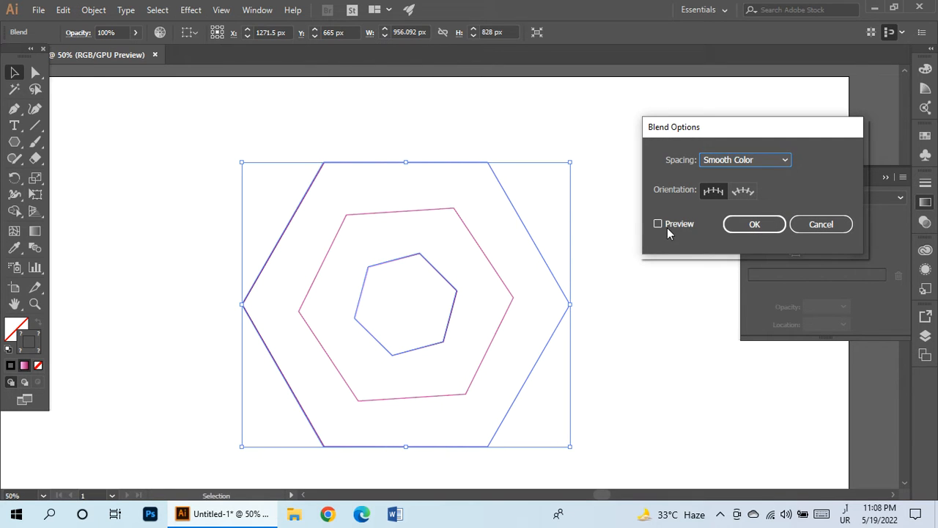
left_click(667, 227)
left_click(783, 161)
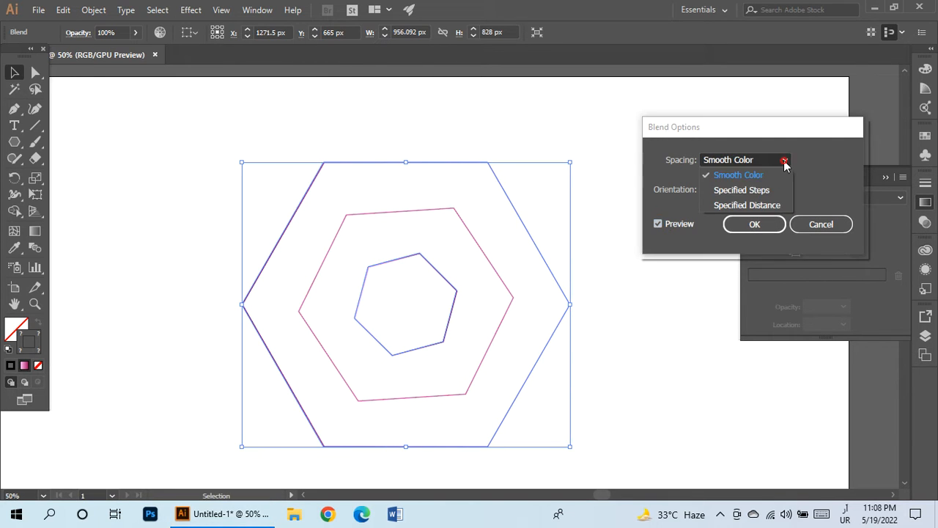
left_click(757, 190)
Try blend step counts around 28 and 10, settle on a density between them, apply it and deselect the blend
key("Up")
key("Up")
key("Up")
key("Up")
key("Up")
key("Up")
key("Up")
key("Up")
key("Up")
key("Up")
key("Up")
key("Up")
key("Up")
key("Up")
key("Up")
key("Up")
key("Up")
key("Up")
key("Up")
key("Up")
key("Up")
key("Up")
key("Up")
key("Up")
key("Up")
key("Up")
key("Up")
key("Up")
key("Up")
key("Up")
key("Up")
key("Down")
key("Down")
key("Down")
key("Down")
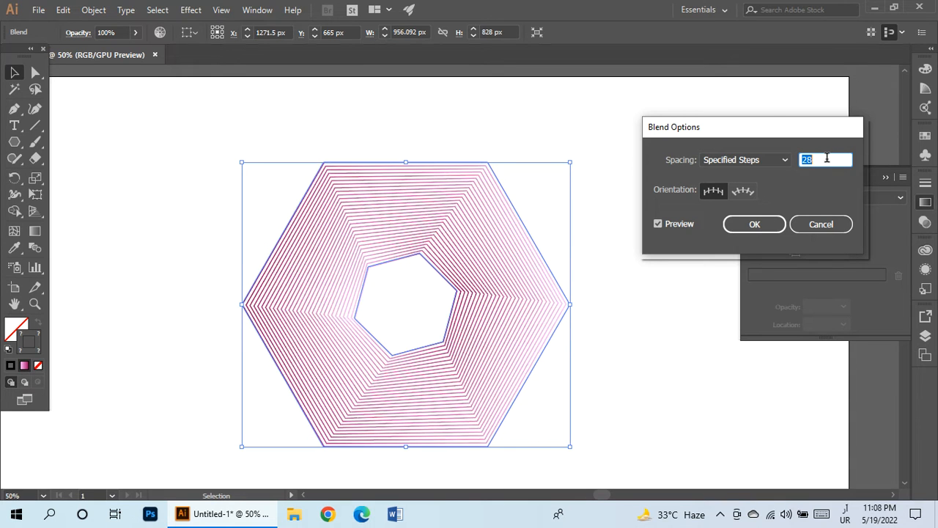
key("Down")
key("Down")
key("Down")
key("Down")
key("Down")
key("Down")
key("Down")
key("Down")
key("Down")
key("Down")
key("Down")
key("Down")
key("Down")
key("Down")
key("Down")
key("Down")
key("Down")
key("Down")
key("Down")
key("Down")
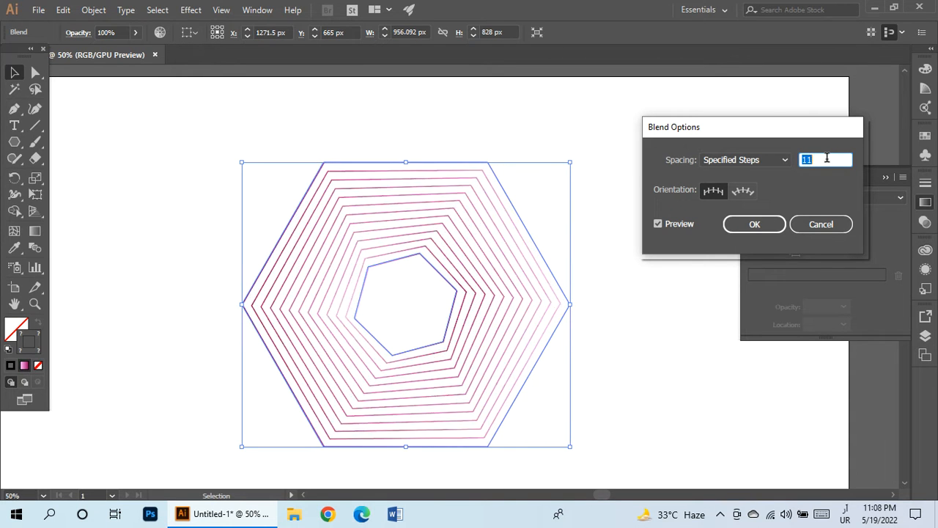
key("Up")
key("Up")
key("Up")
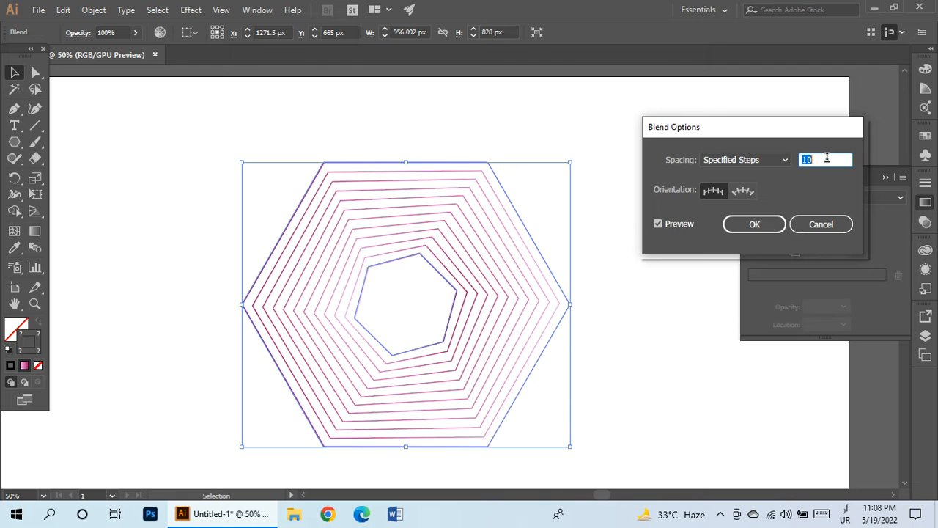
key("Up")
key("Up")
key("Up")
key("Up")
key("Up")
key("Up")
key("Up")
key("Up")
key("Up")
key("Up")
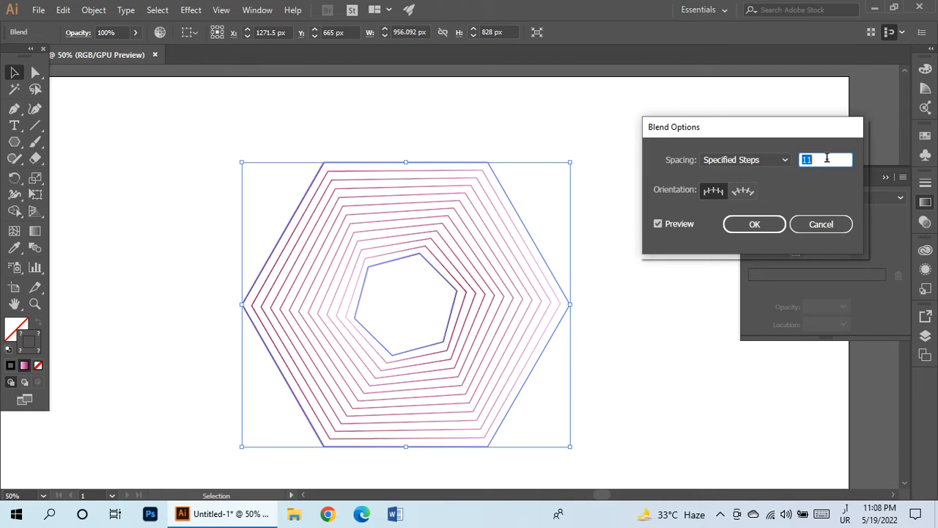
left_click(763, 225)
left_click(137, 150)
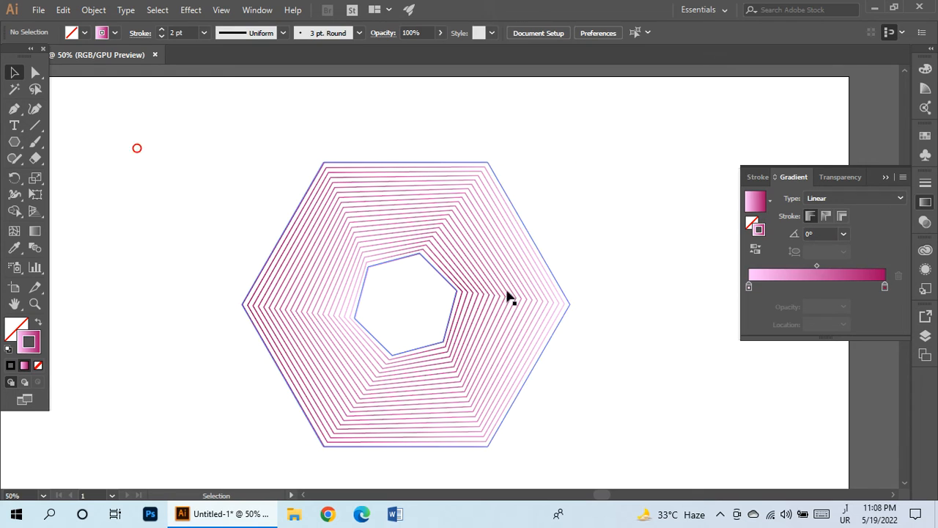
Isolate the blend and rotate its inner hexagon counterclockwise by about 12°
double_click(405, 262)
left_click(406, 264)
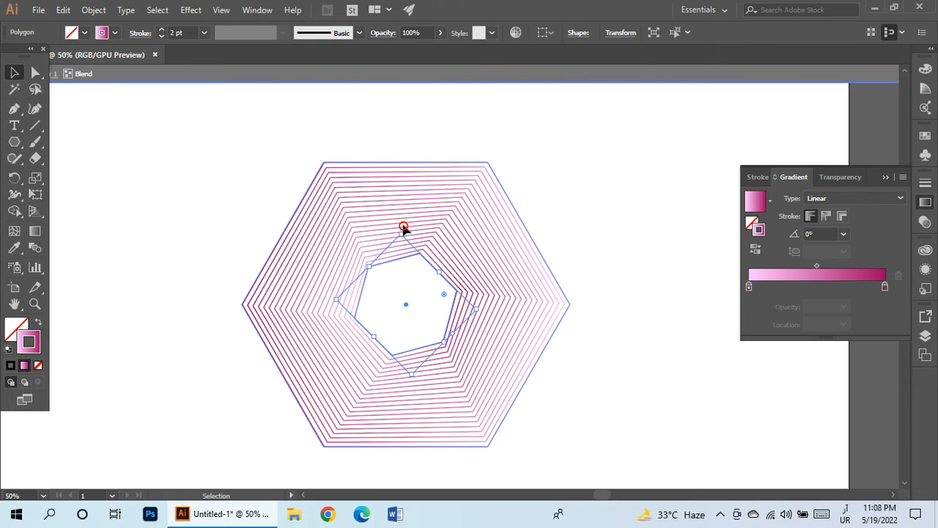
left_click(404, 227)
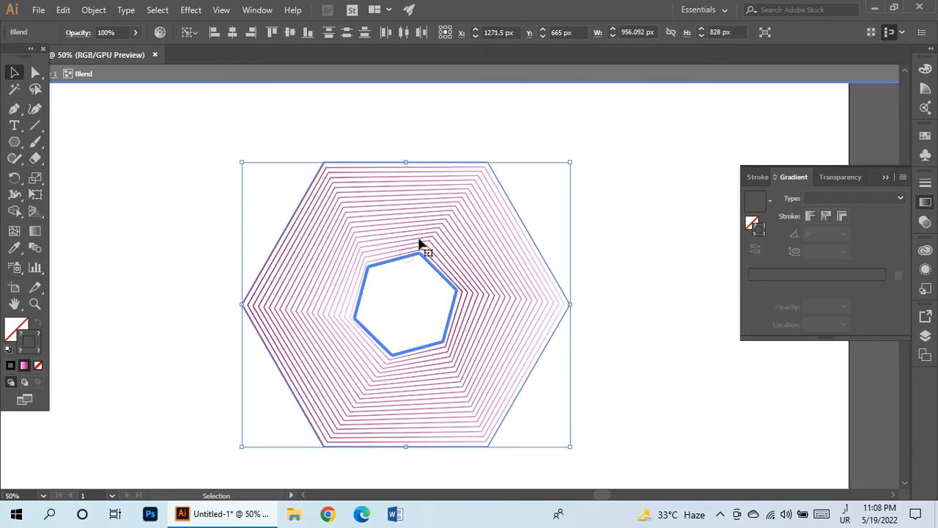
left_click(434, 296)
left_click(428, 265)
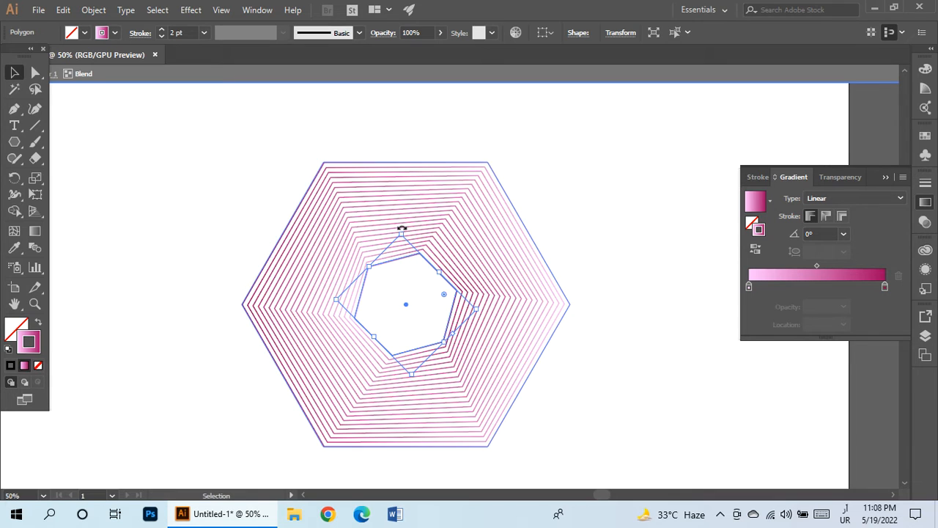
left_click_drag(401, 228, 389, 231)
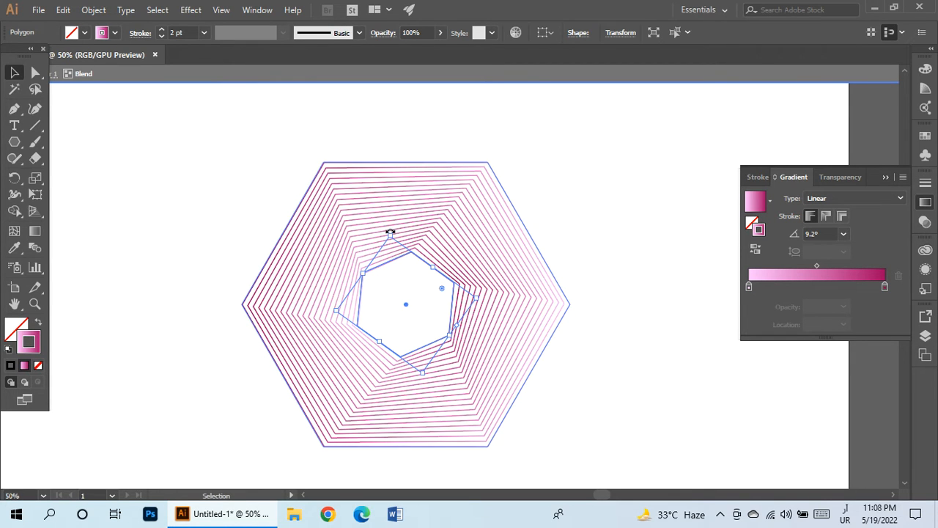
left_click_drag(391, 232, 366, 236)
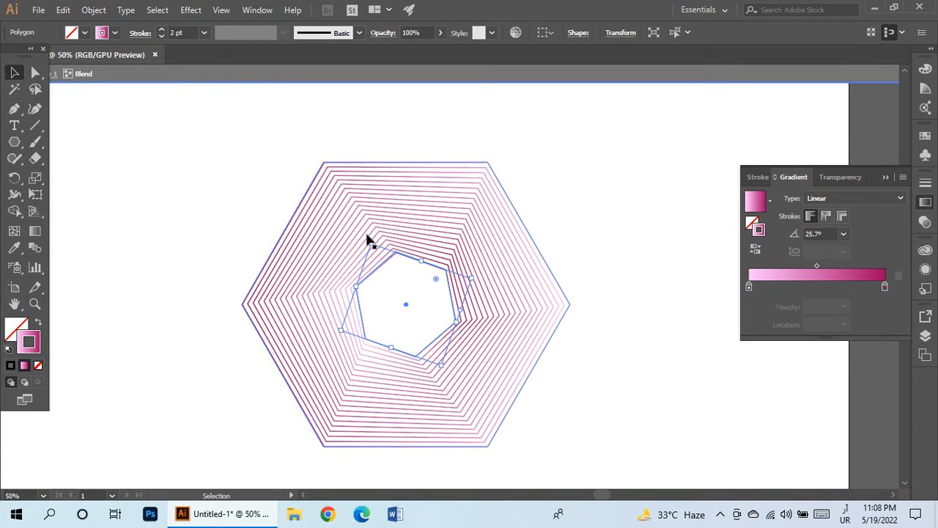
left_click_drag(369, 239, 385, 237)
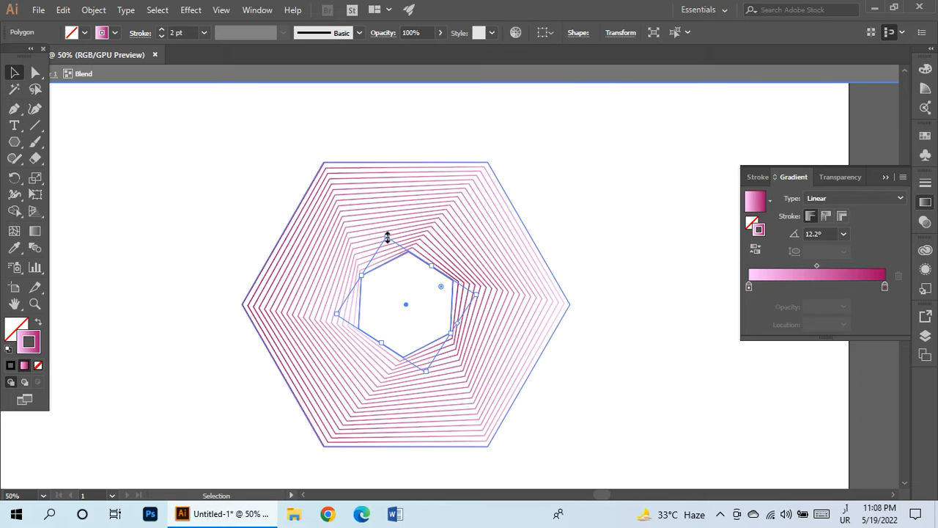
Change the magenta end stop of the inner hexagon's stroke gradient to dark red by lowering its blue value to 13
double_click(884, 285)
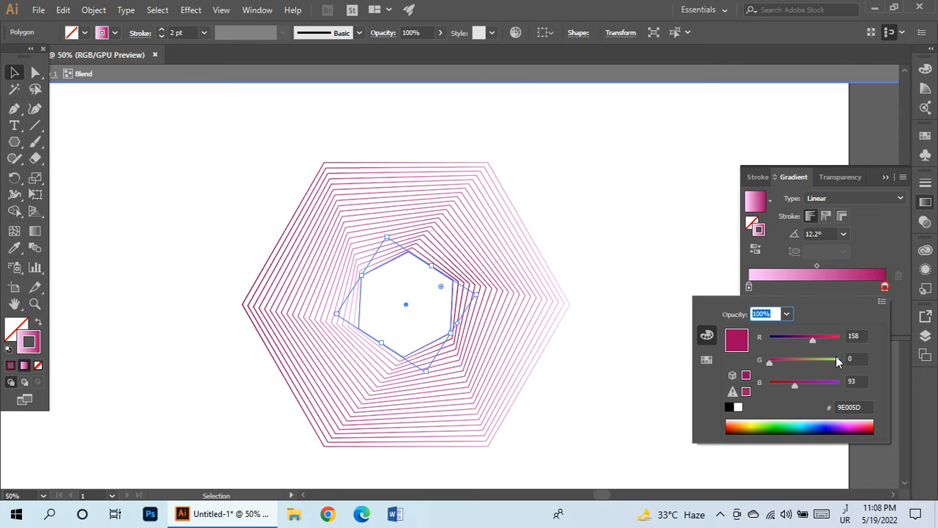
left_click_drag(792, 385, 770, 386)
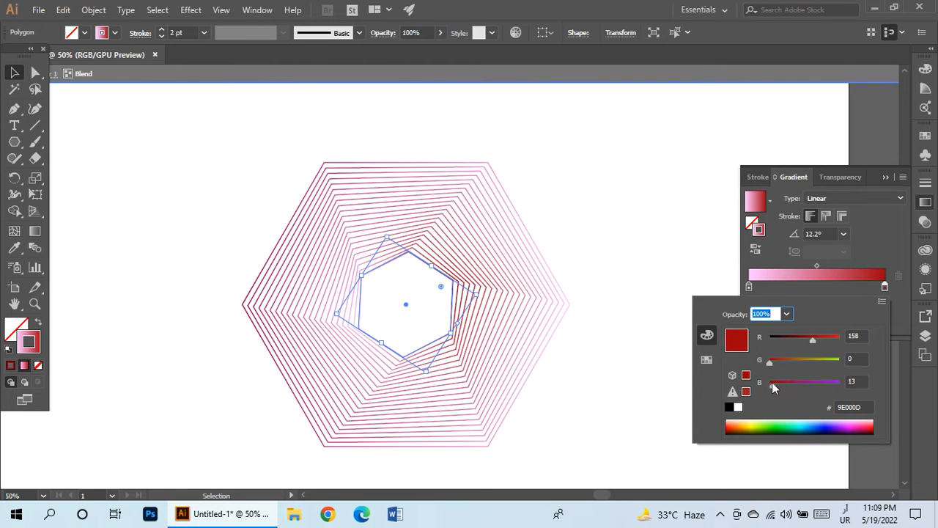
left_click(635, 276)
Reverse the inner hexagon's gradient and restore its direction, and leave isolation mode with nothing selected
left_click(757, 252)
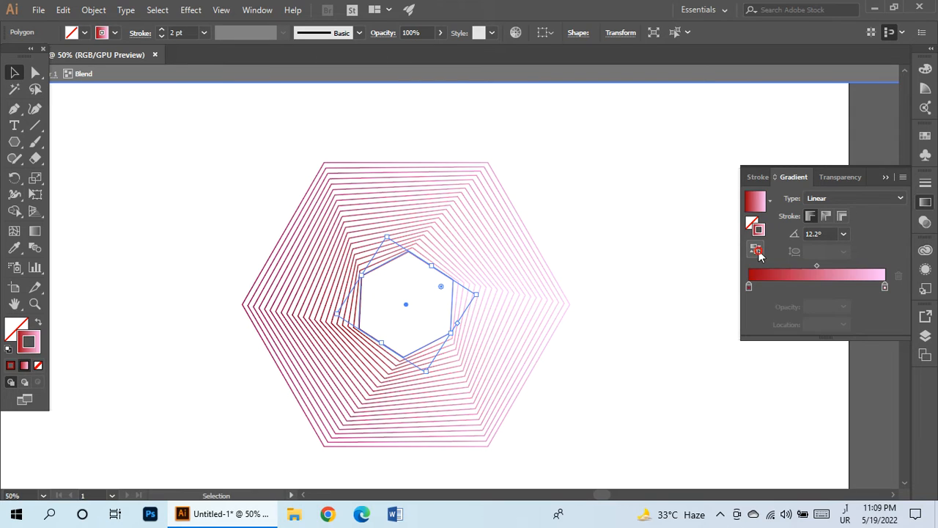
left_click(758, 253)
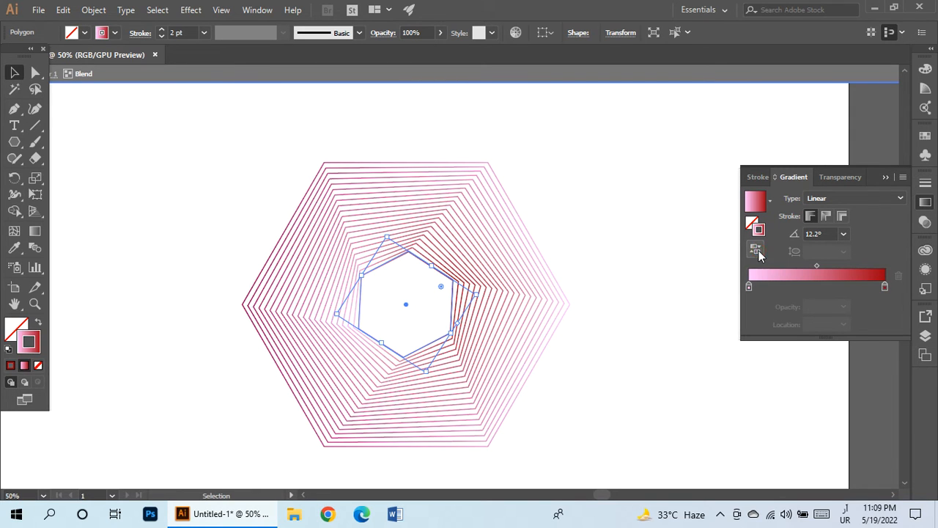
left_click(646, 271)
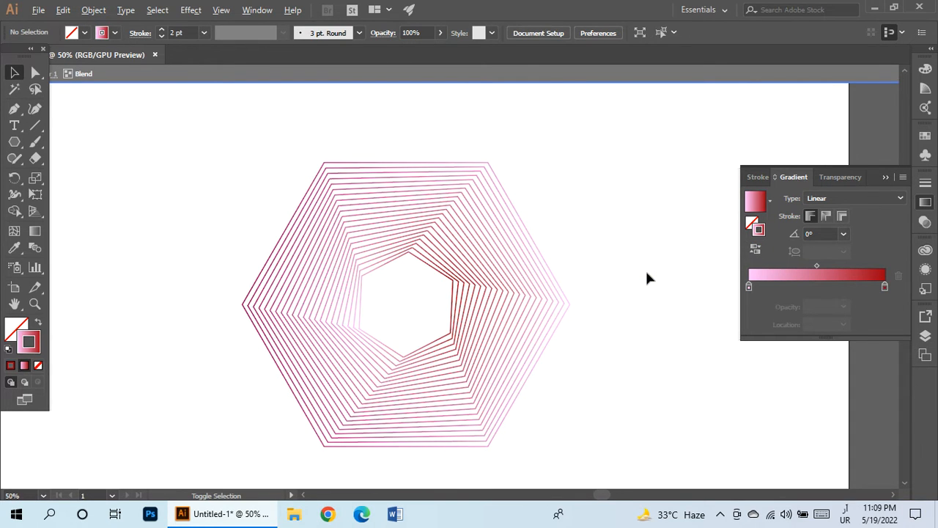
scroll(647, 275, "down", 1)
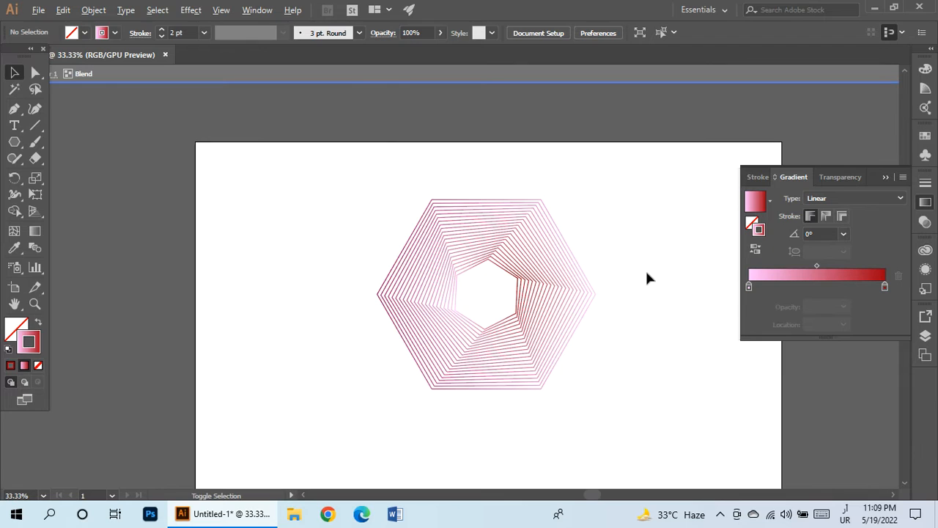
left_click(660, 81)
left_click(321, 278)
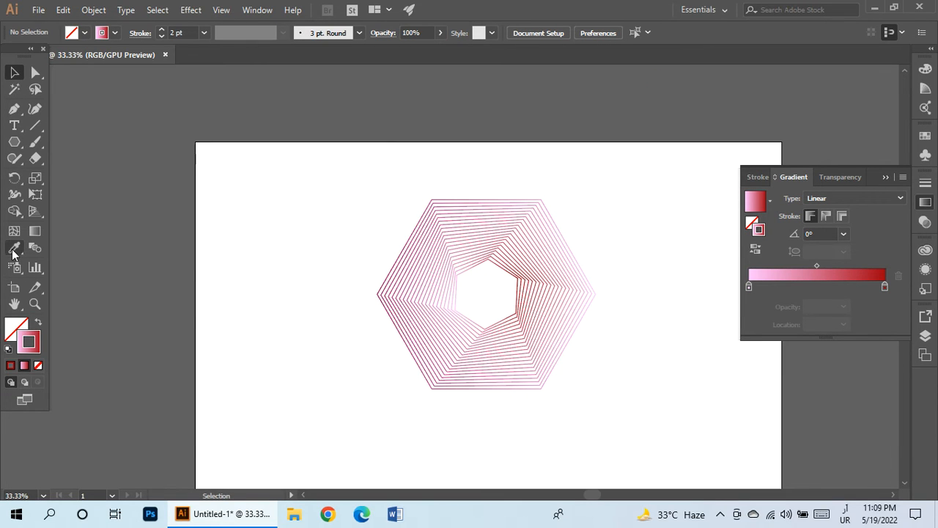
Draw a rectangle from the artboard's upper edge around the hexagon blend and widen it symmetrically to cover the full artboard width
left_click_drag(14, 141, 85, 142)
scroll(355, 208, "down", 1)
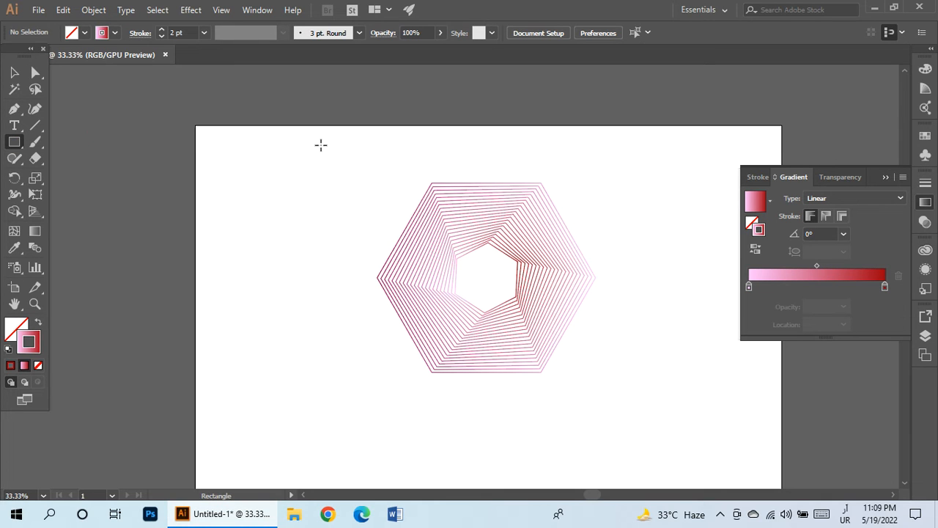
mouse_move(326, 124)
left_mouse_down()
mouse_move(373, 260)
mouse_move(642, 441)
mouse_move(665, 464)
mouse_move(670, 487)
left_mouse_up()
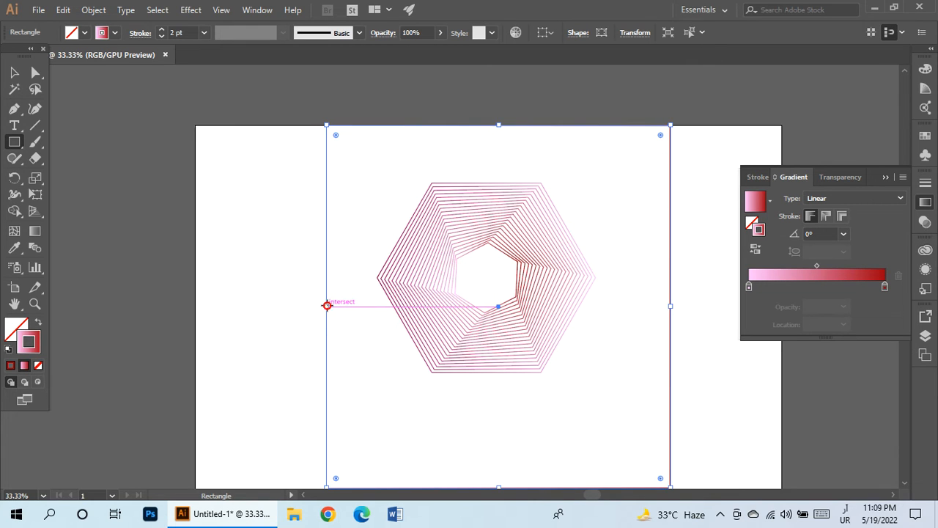
left_click(326, 305)
left_click(491, 276)
left_click(16, 72)
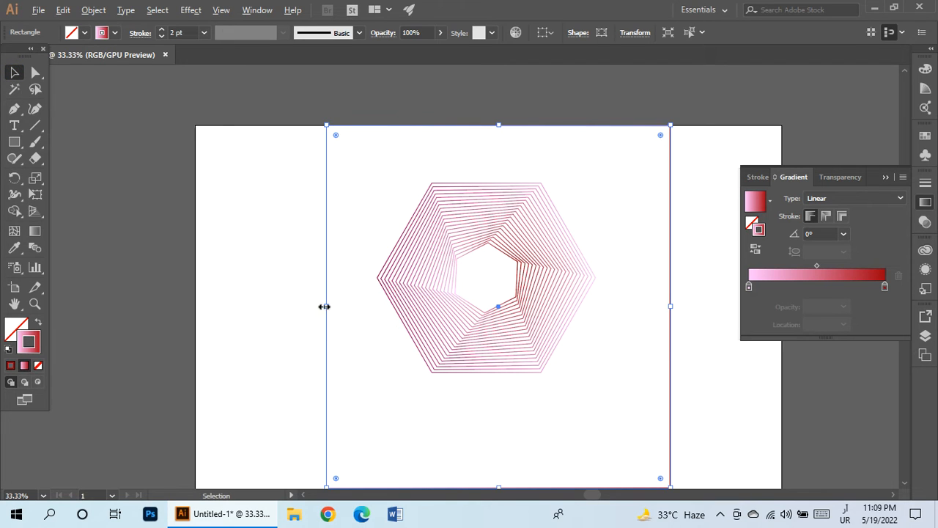
left_click_drag(326, 306, 196, 327)
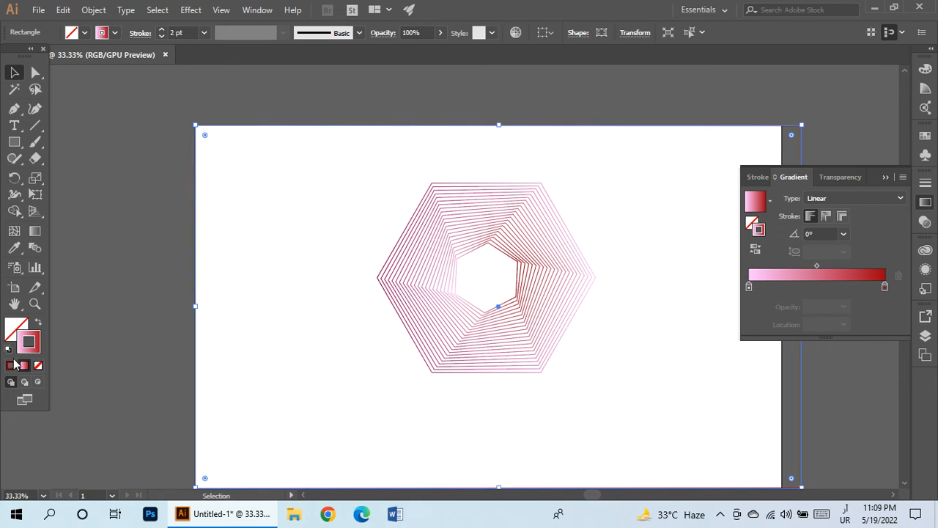
Send the rectangle behind the blend and give it a solid dark red fill with no stroke
left_click(10, 367)
right_click(296, 362)
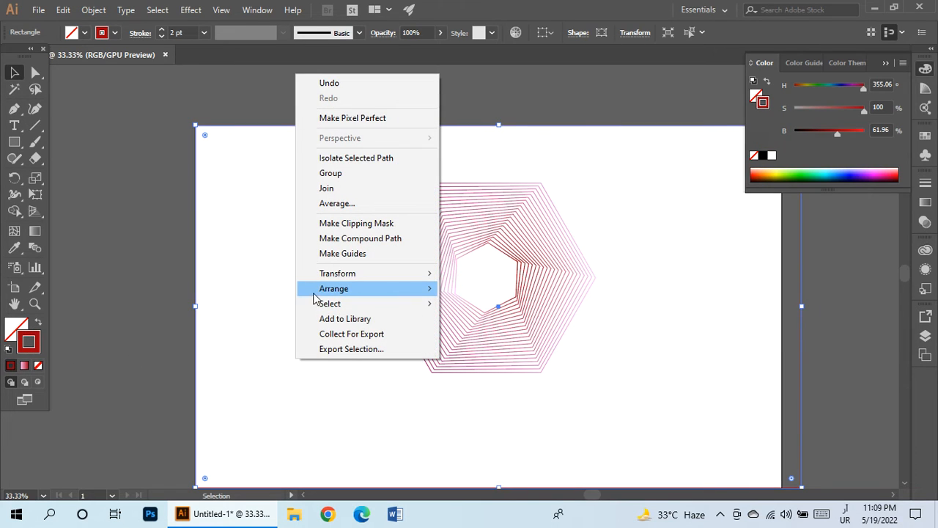
left_click(492, 333)
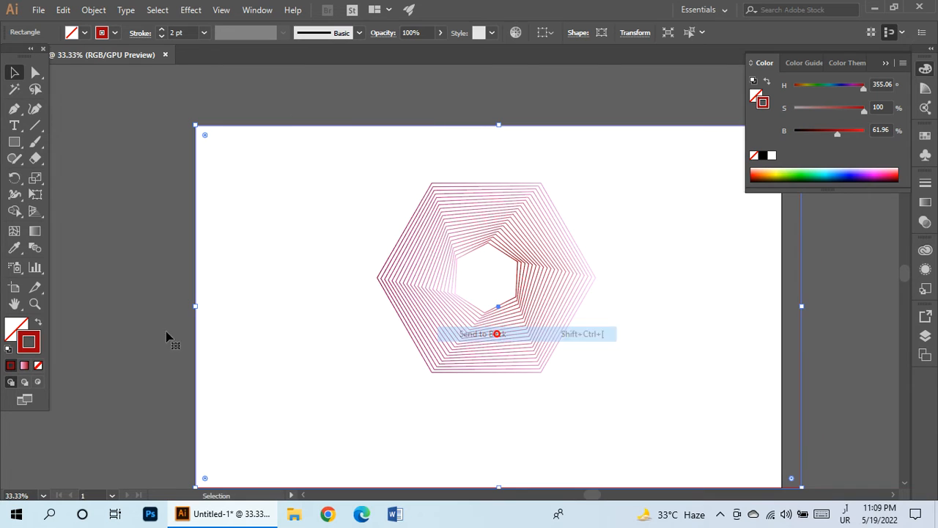
left_click(38, 322)
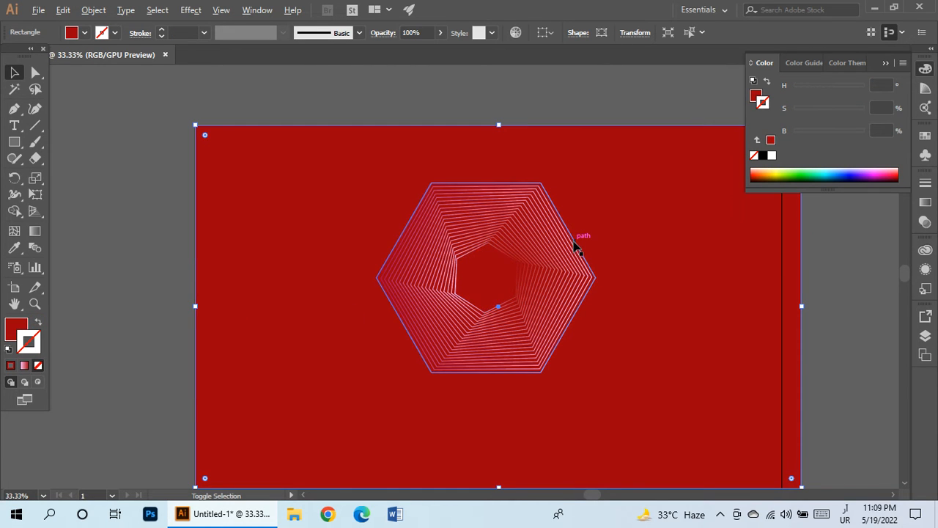
Change the background rectangle's fill from dark red to light pink, #EA71D9
scroll(577, 245, "up", 1)
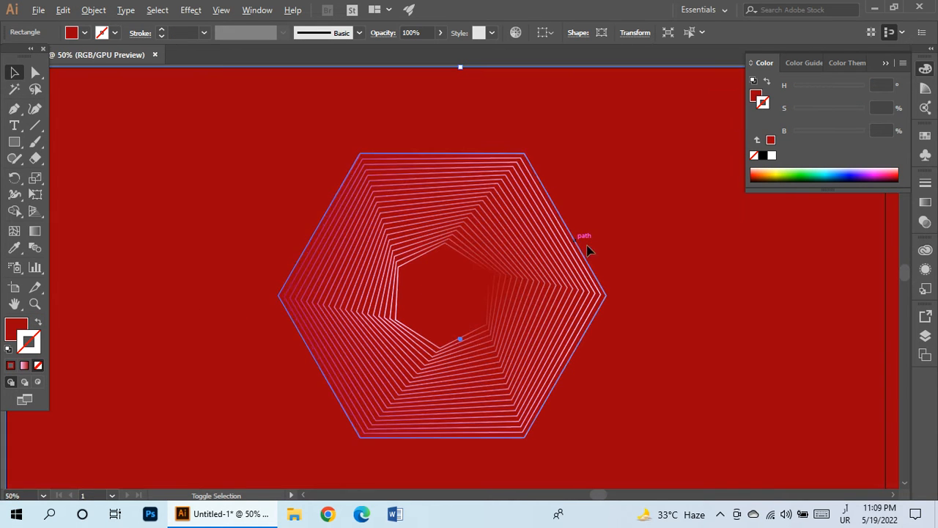
double_click(14, 330)
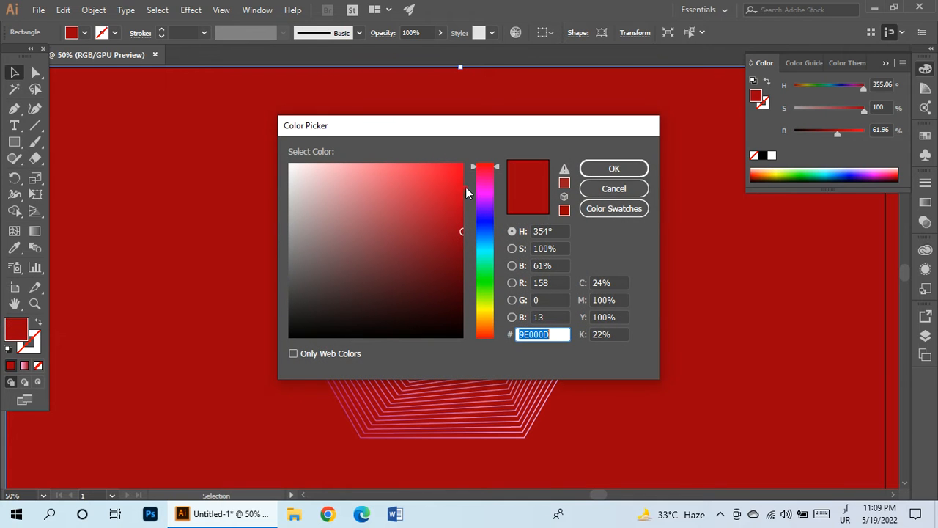
left_click_drag(389, 176, 374, 176)
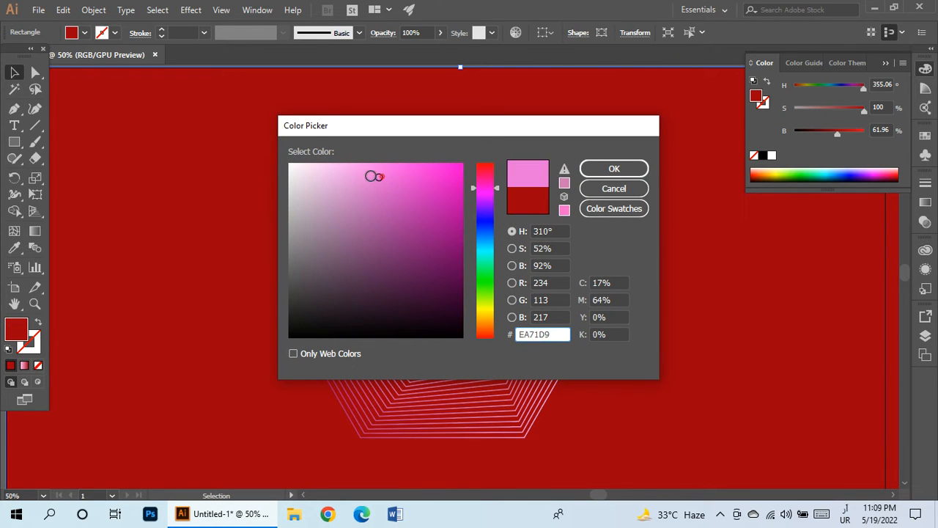
left_click(594, 170)
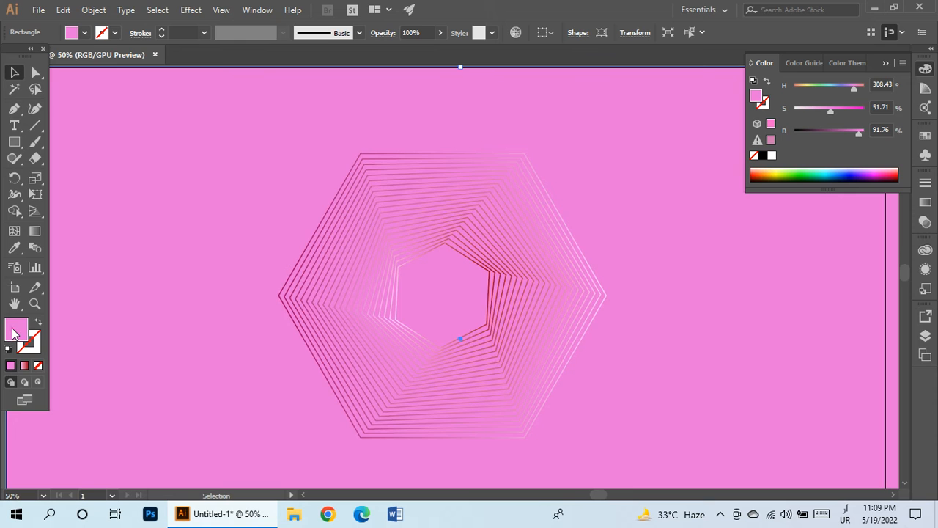
Change the background rectangle's fill to pale yellow, #F9F5AA
double_click(12, 333)
left_click(482, 314)
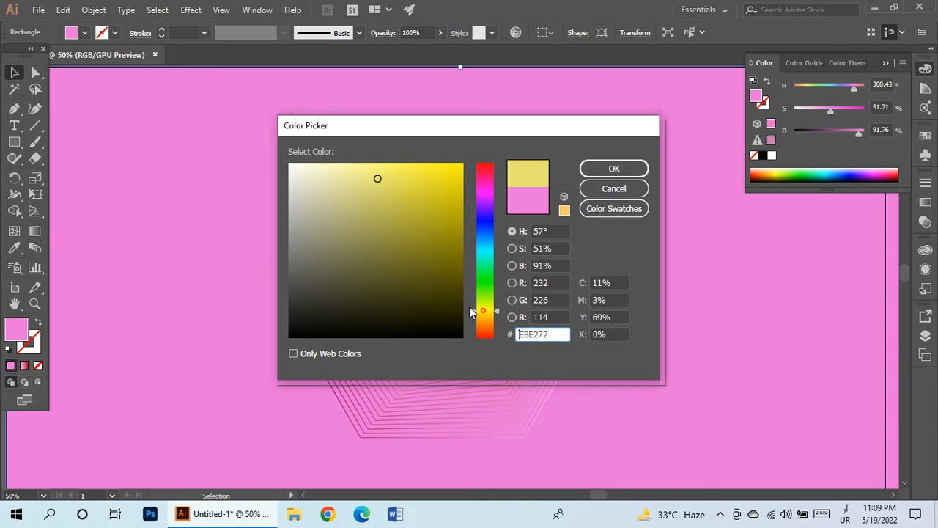
left_click(344, 166)
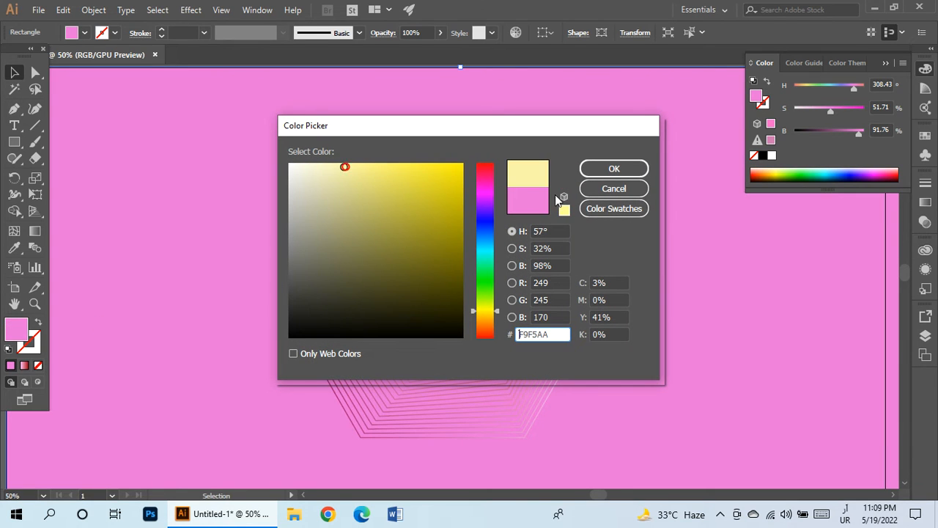
left_click(611, 168)
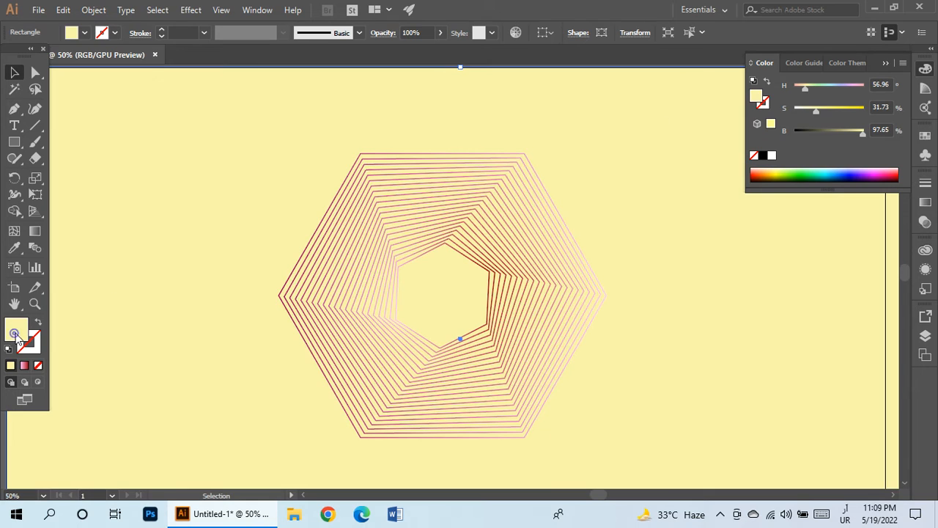
Adjust the background rectangle's fill to a paler greenish yellow with about 64° hue, 25% saturation and 95% brightness
double_click(15, 334)
left_click(417, 201)
left_click_drag(346, 182, 343, 195)
left_click_drag(487, 311, 490, 311)
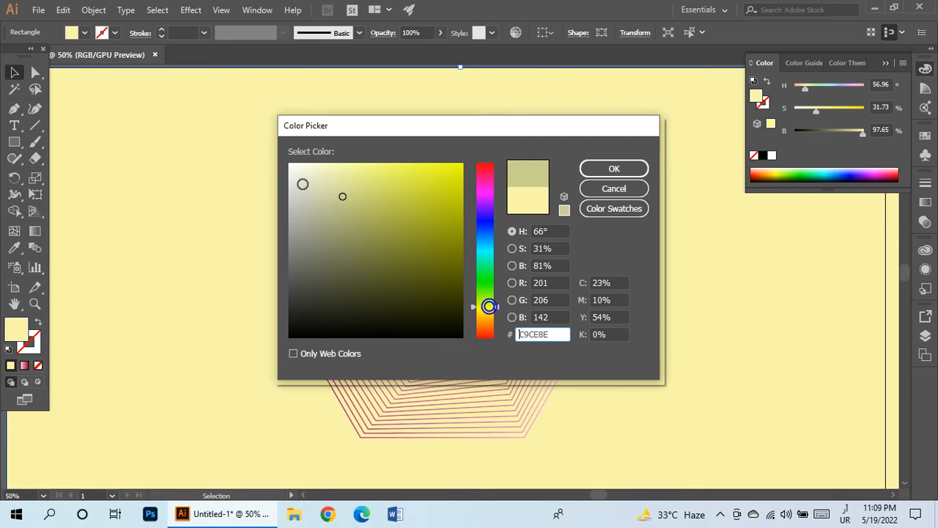
left_click(331, 171)
left_click(619, 172)
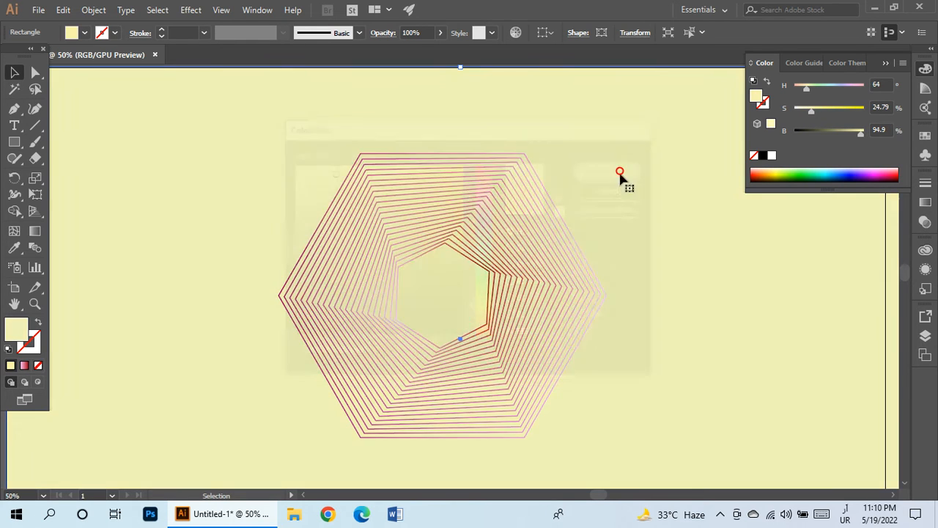
Replace the background rectangle's solid fill with the pink-to-dark-red gradient and set the gradient type to Radial
scroll(638, 254, "down", 2)
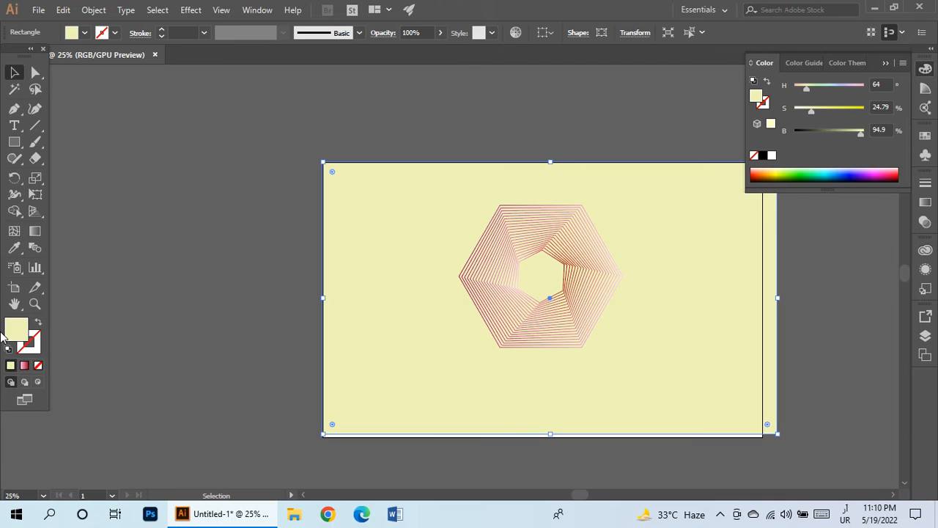
left_click(22, 365)
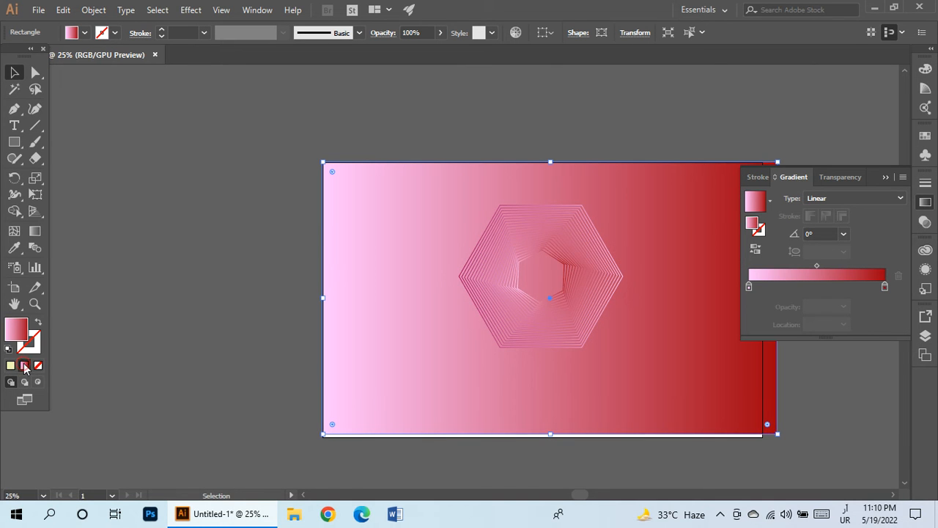
scroll(514, 242, "up", 3)
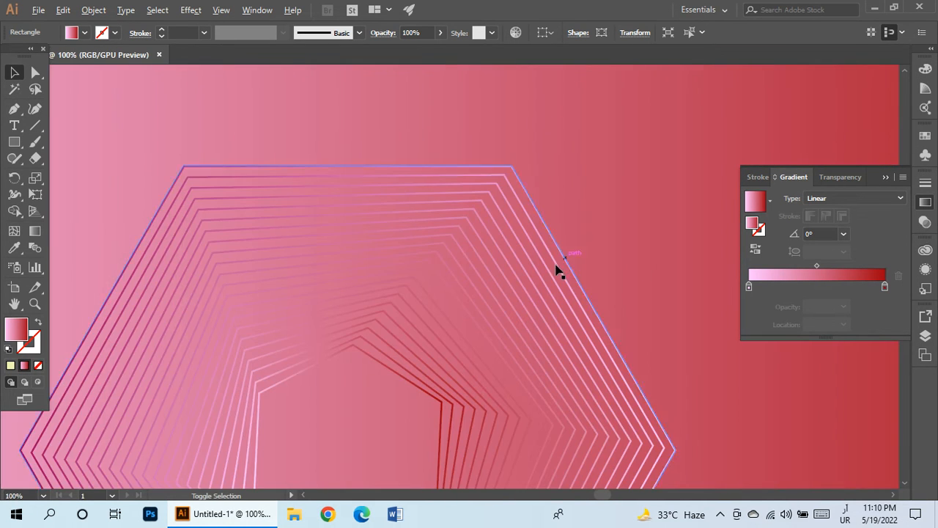
scroll(560, 266, "down", 1)
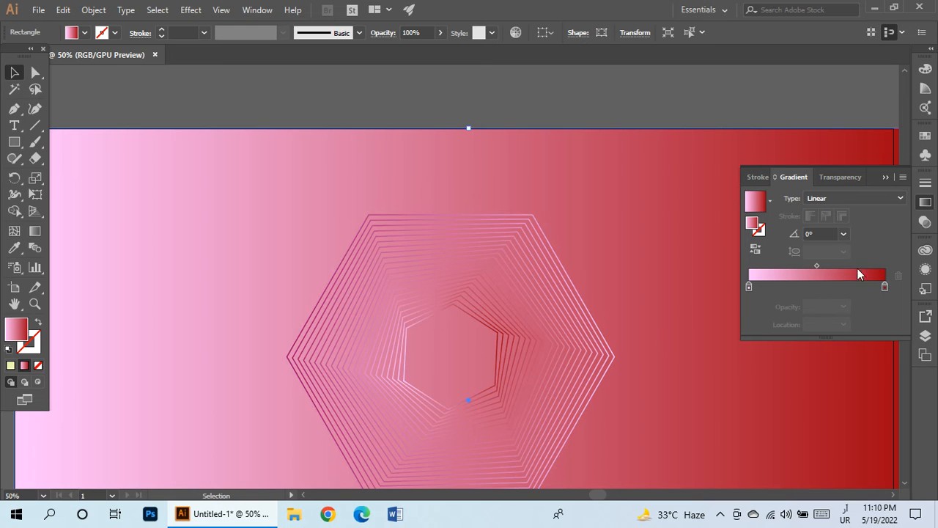
left_click(859, 198)
left_click(854, 223)
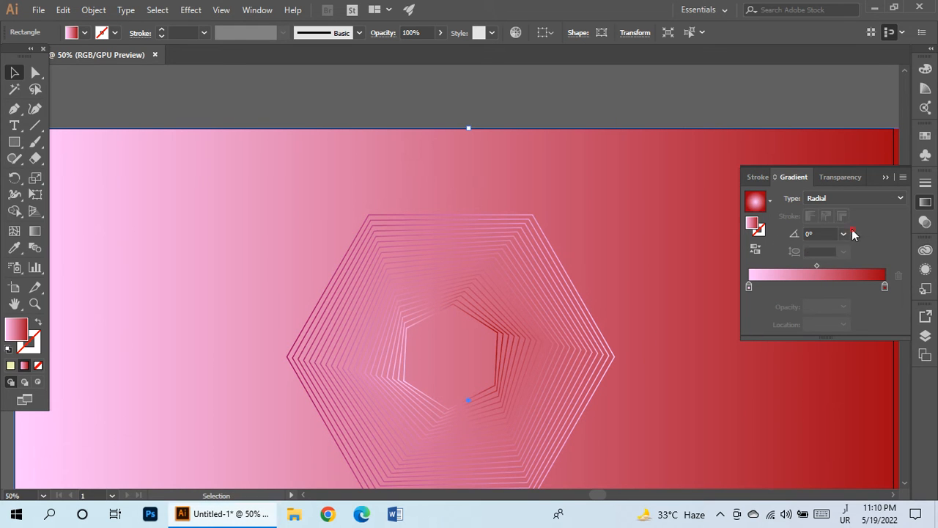
Shift the background gradient's midpoint towards the dark red stop, to a location of about 72%, and deselect the rectangle
scroll(609, 329, "up", 3)
scroll(425, 306, "down", 3)
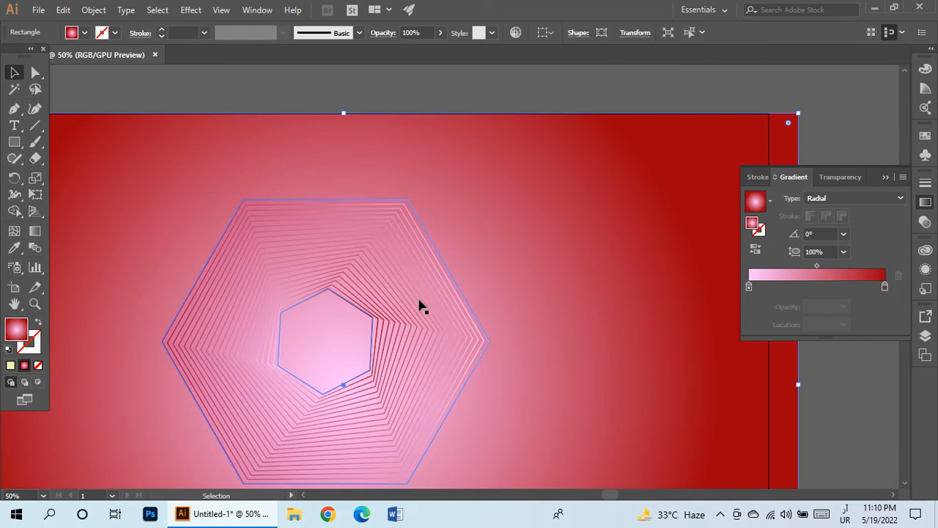
scroll(419, 306, "down", 1)
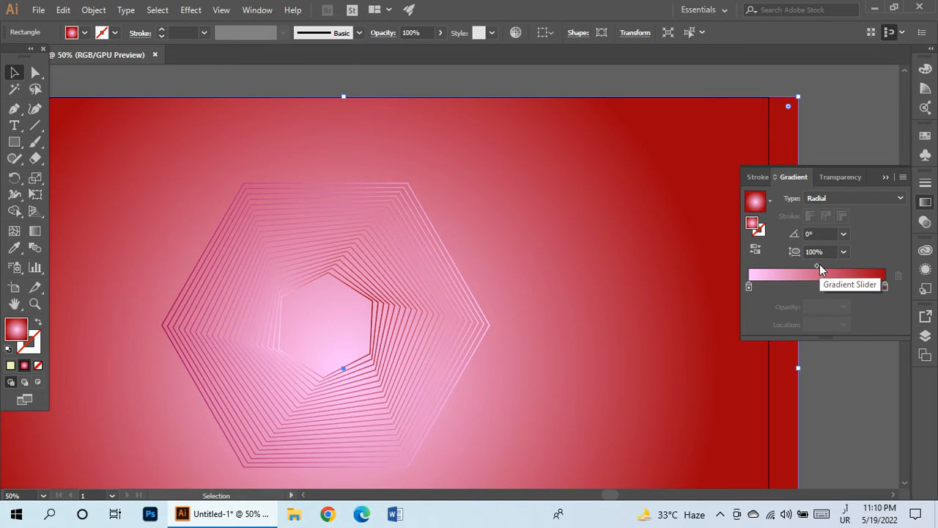
left_click_drag(818, 266, 848, 266)
scroll(675, 285, "down", 2)
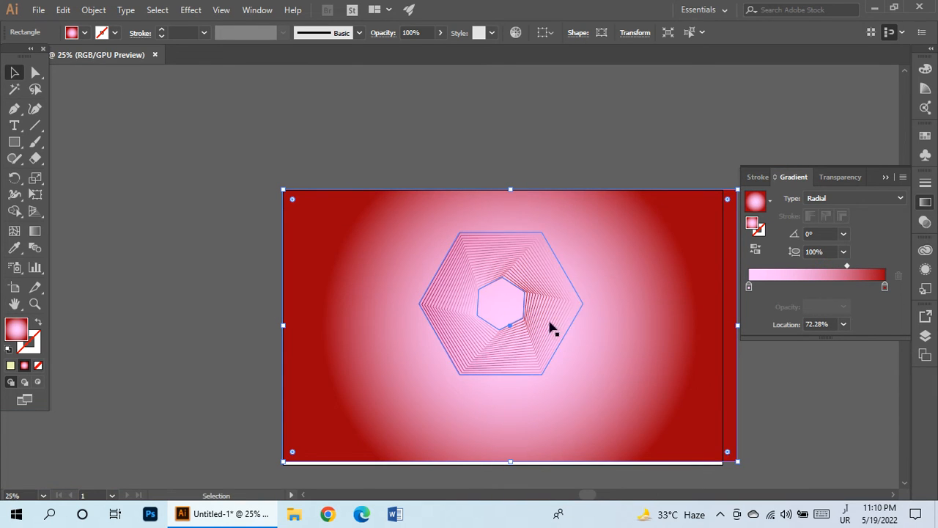
left_click(131, 257)
Isolate the hexagon blend with its inner hexagon selected, and open the Metals gradient swatch library clear of the selected hexagon
left_click(491, 348)
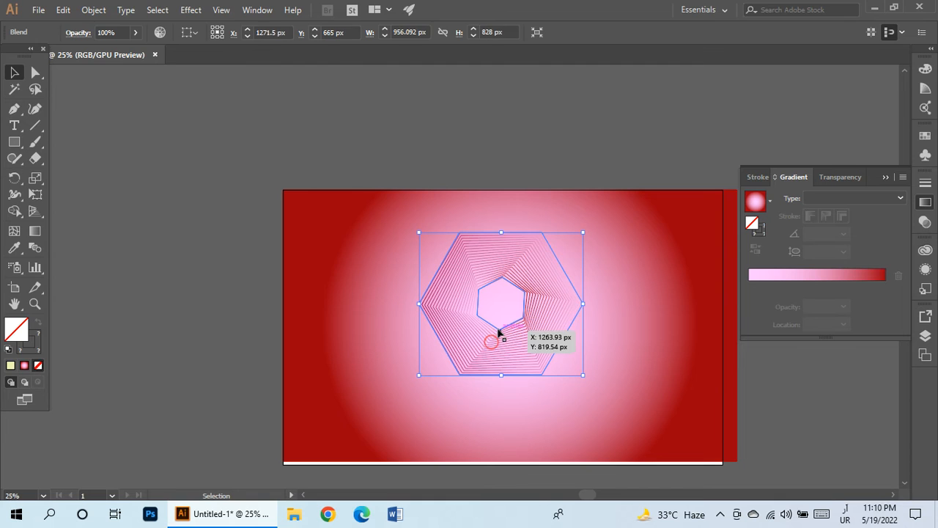
double_click(499, 331)
left_click(498, 329)
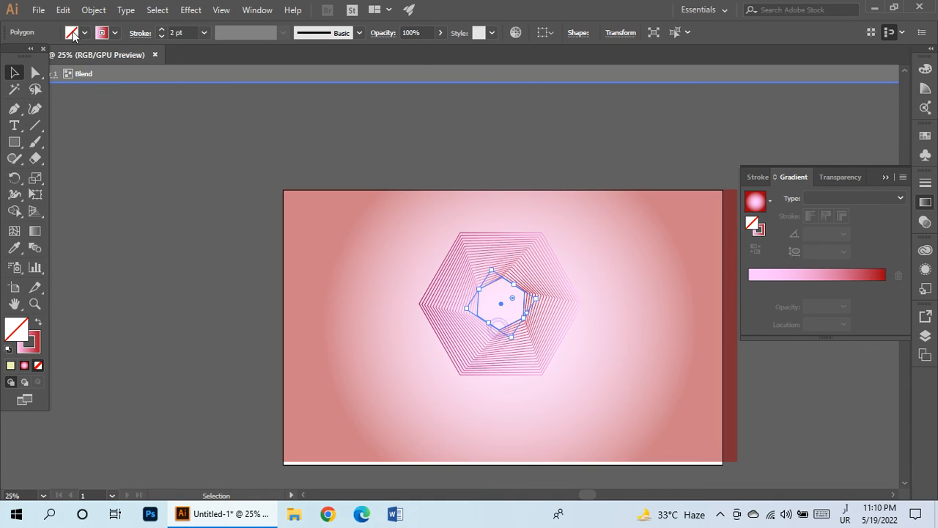
left_click(137, 34)
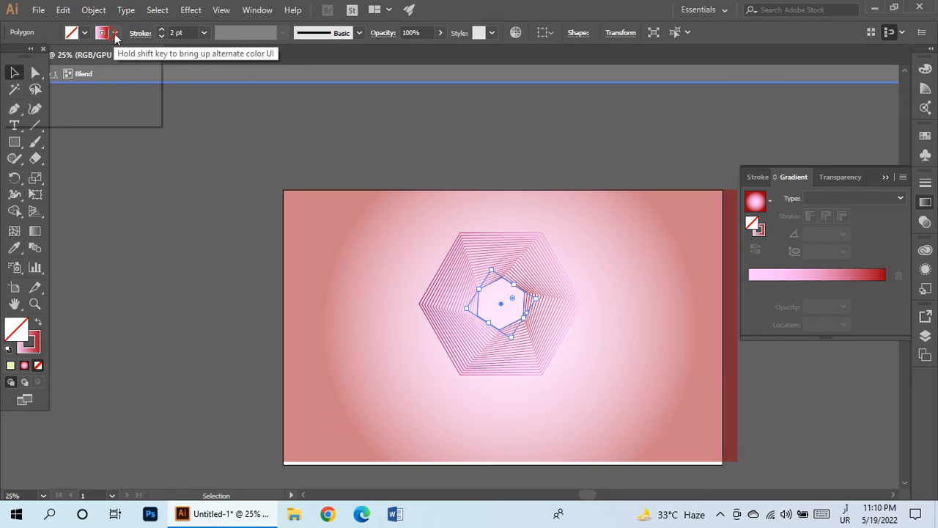
left_click(103, 33)
left_click(13, 120)
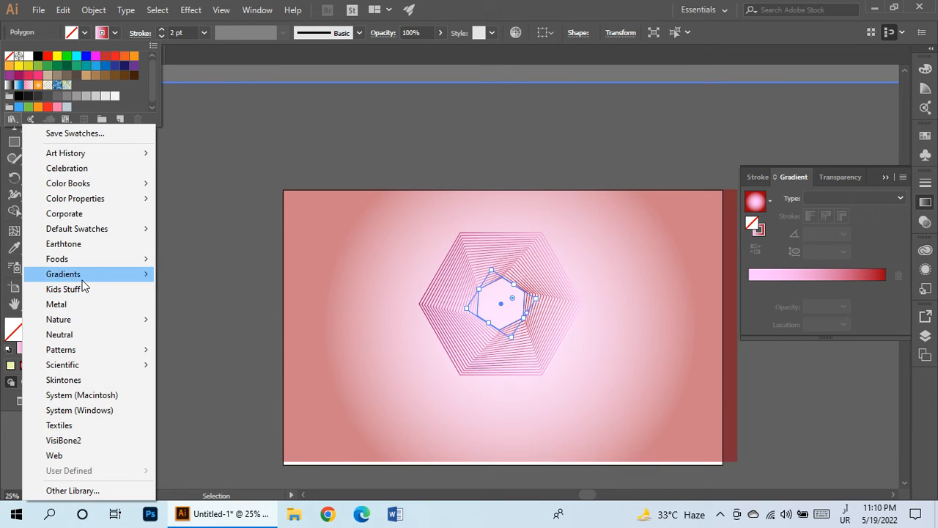
mouse_move(105, 283)
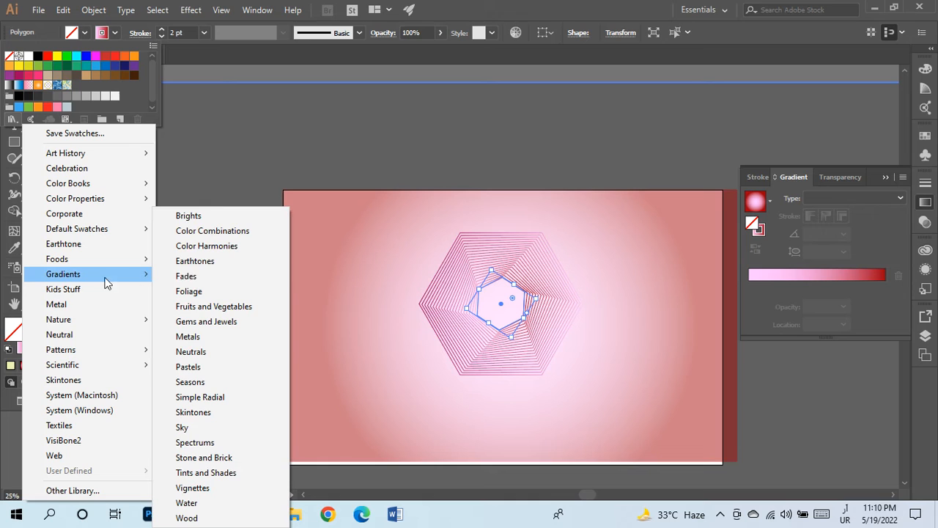
left_click(211, 337)
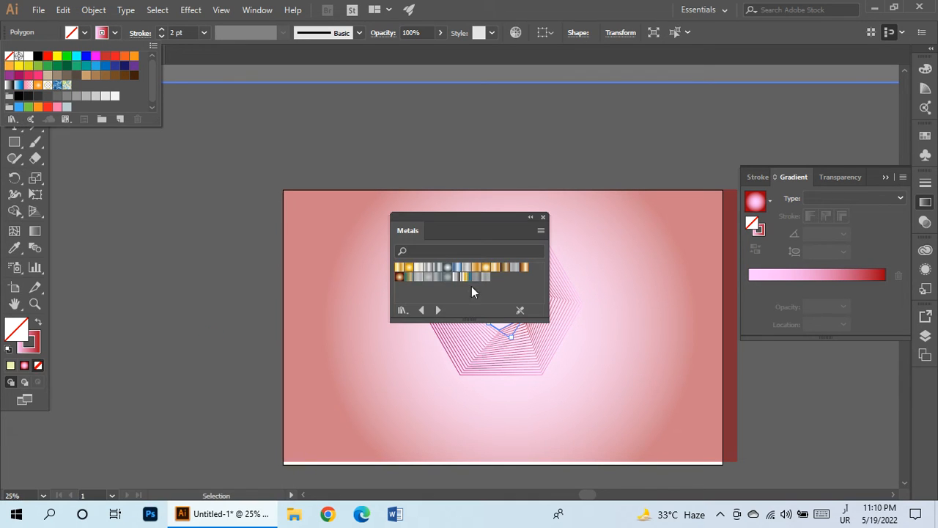
left_click(398, 268)
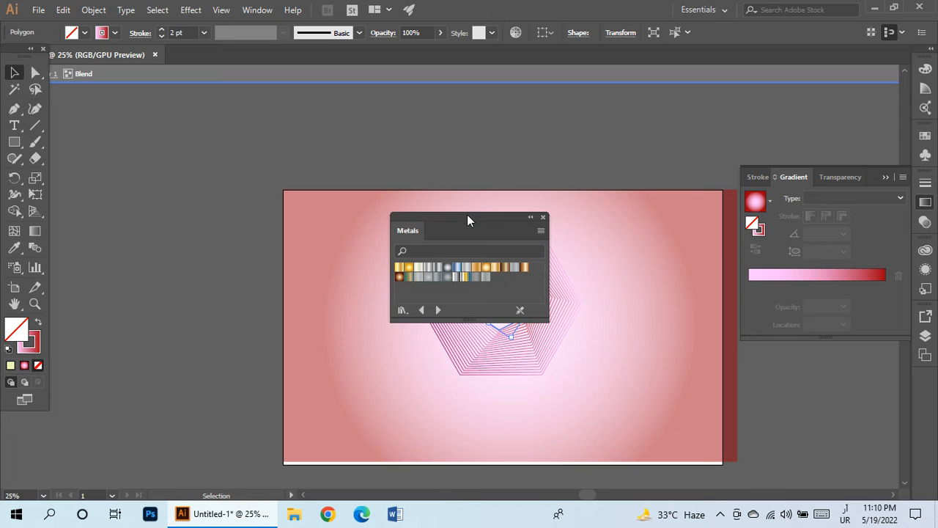
left_click_drag(468, 217, 342, 210)
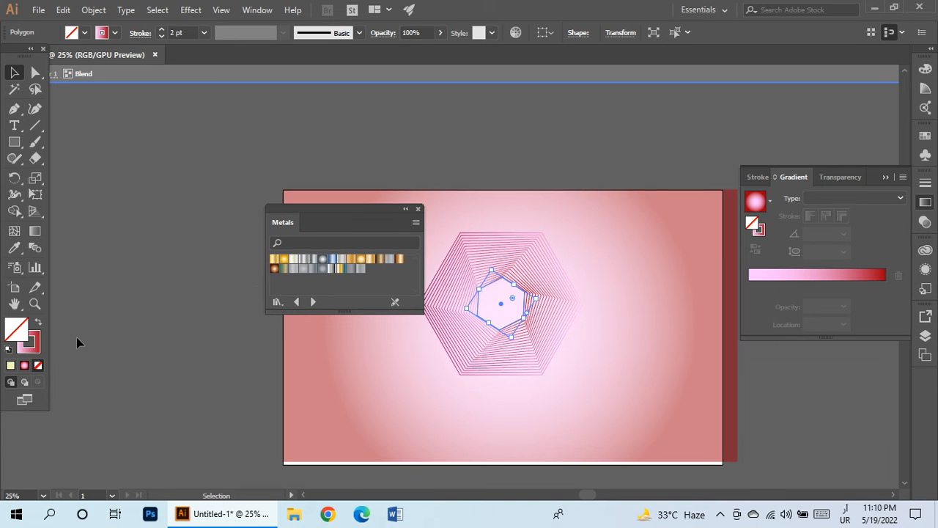
Apply the Gold Radial metal gradient to the inner hexagon's stroke
left_click(36, 353)
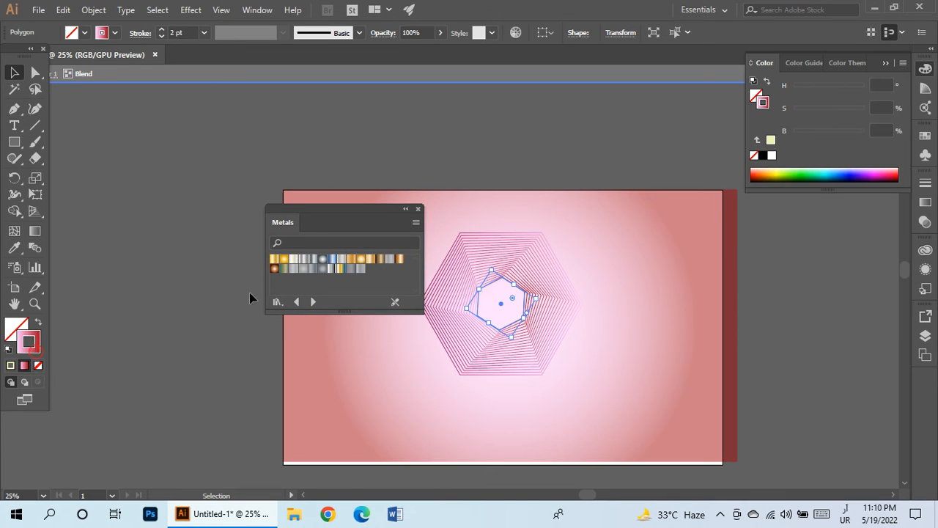
left_click(275, 260)
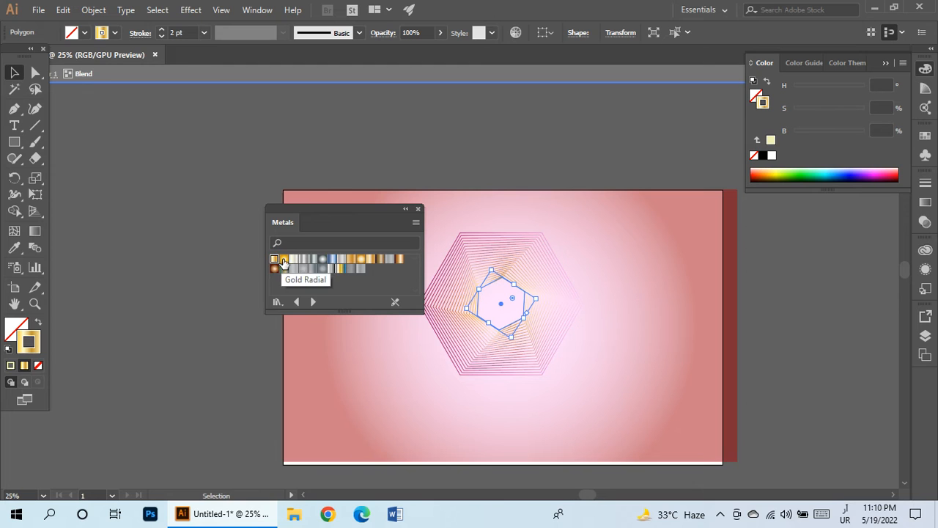
left_click(287, 260)
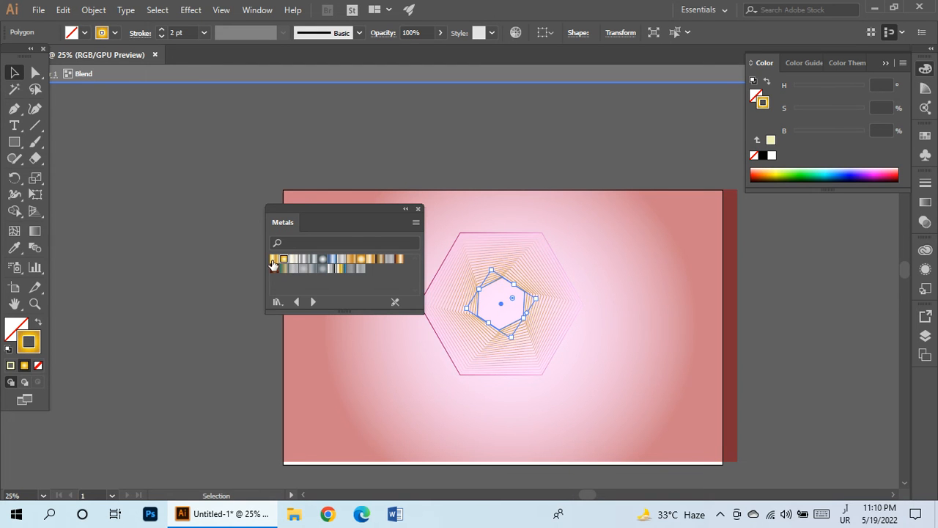
Give the outer hexagon's stroke the same Gold Radial gradient and deselect it
scroll(532, 211, "up", 2)
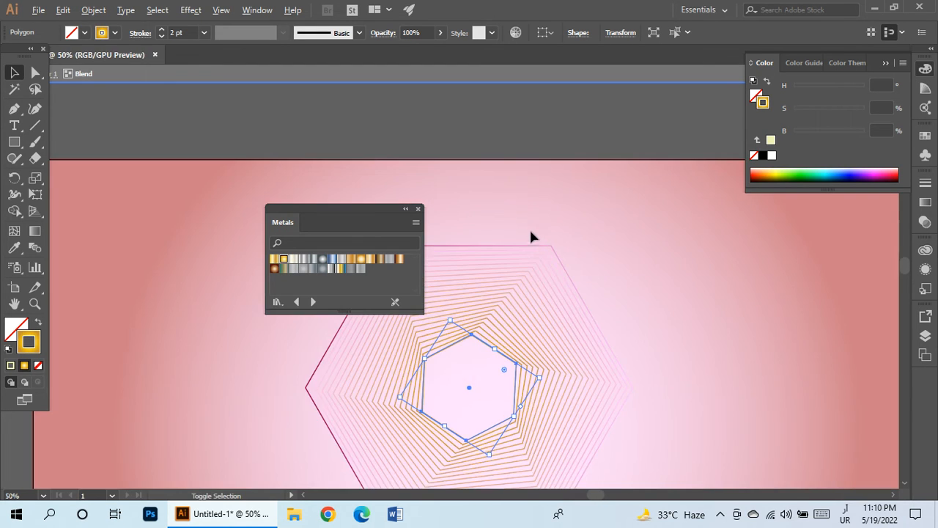
left_click(532, 245)
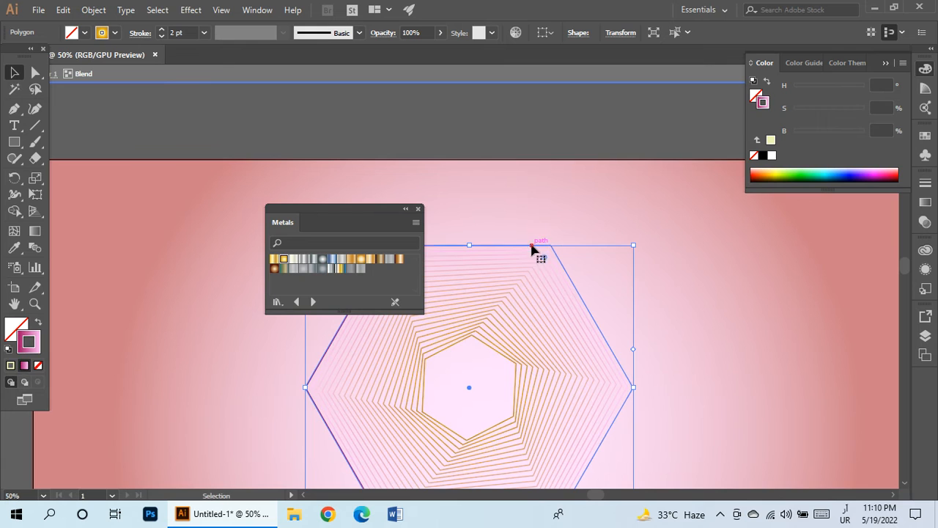
left_click(284, 261)
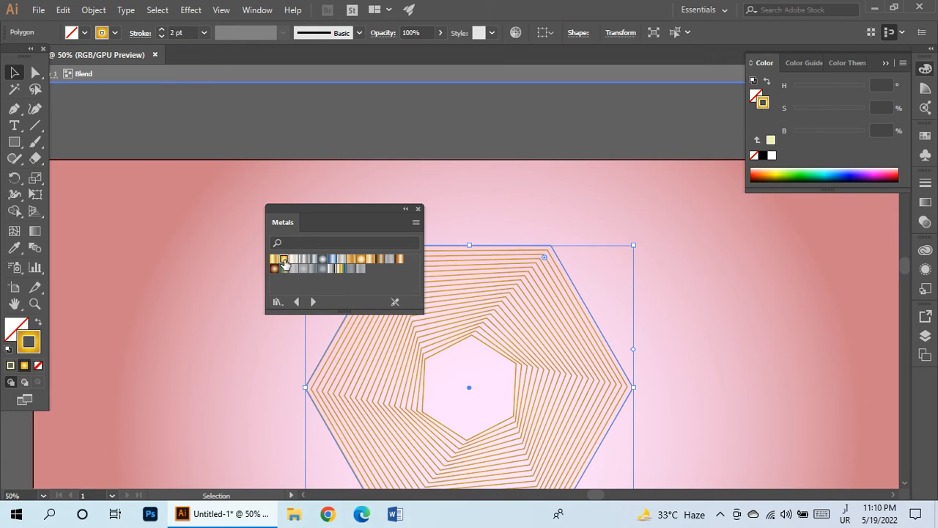
left_click(450, 133)
Collapse the Metals swatch library, leave isolation mode and select the whole hexagon blend
scroll(474, 211, "down", 1)
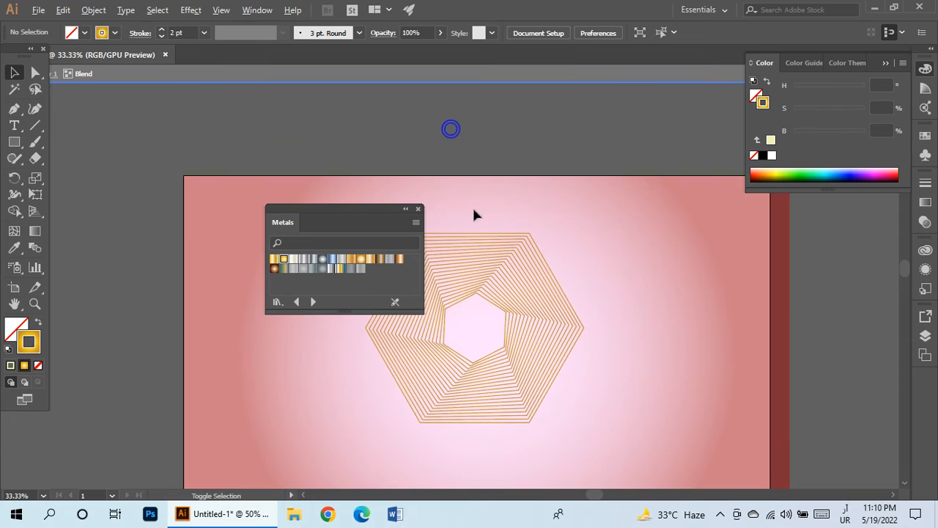
left_click(407, 212)
scroll(530, 268, "down", 1)
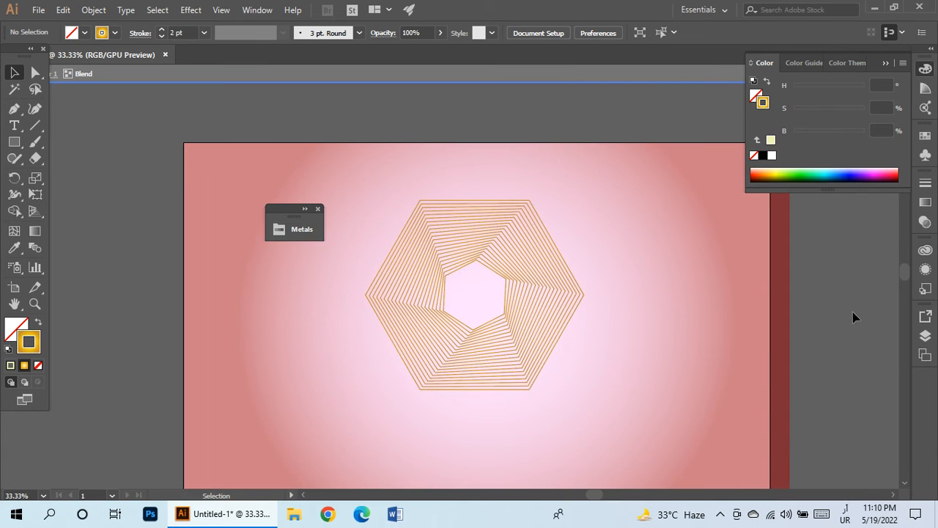
scroll(848, 314, "right", 2)
scroll(507, 253, "down", 1)
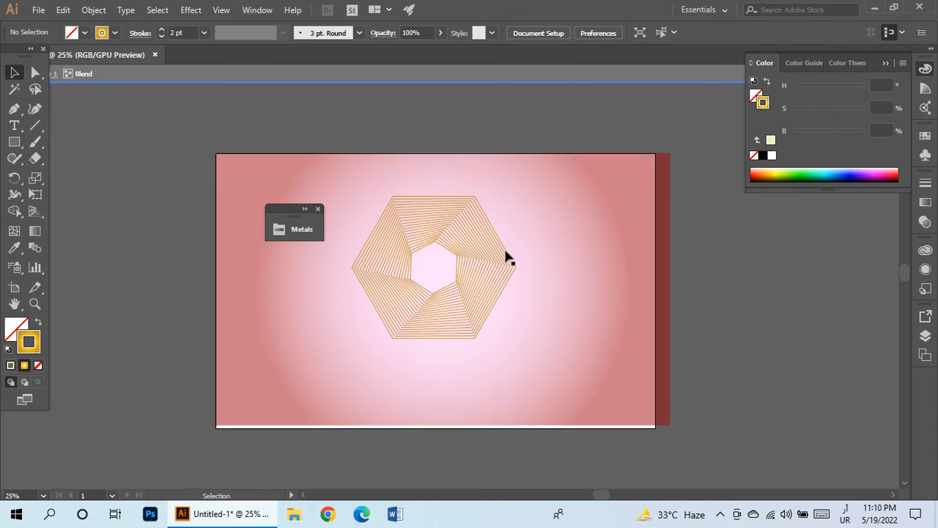
scroll(498, 176, "down", 1)
scroll(488, 260, "up", 1)
left_click(469, 267)
scroll(501, 145, "up", 1)
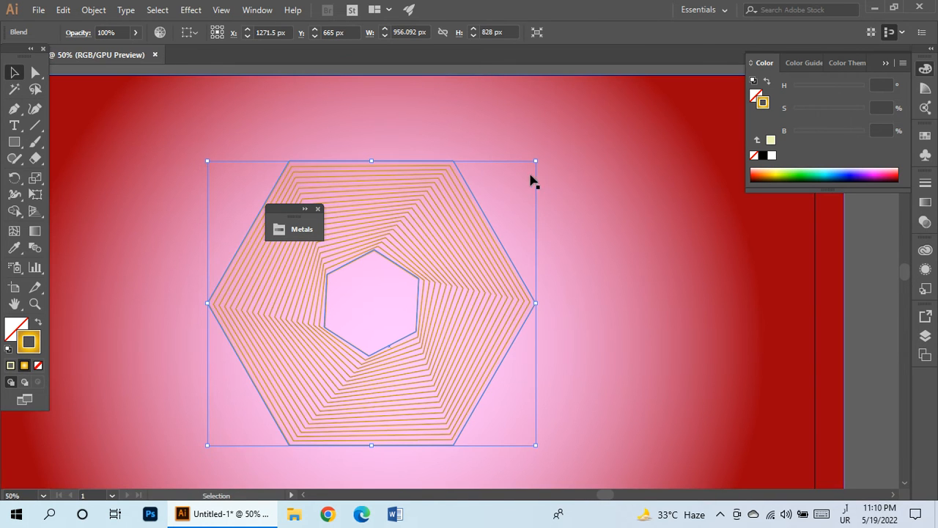
Scale the hexagon blend down proportionally about its centre to about 804 by 696 px
left_click_drag(533, 160, 513, 184)
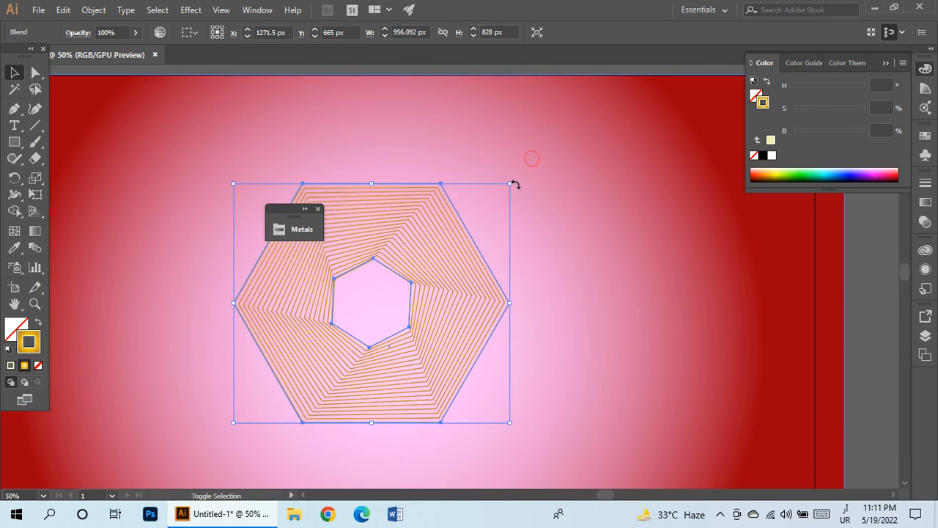
Fill the background rectangle with solid purple 892F8E
left_click(639, 215)
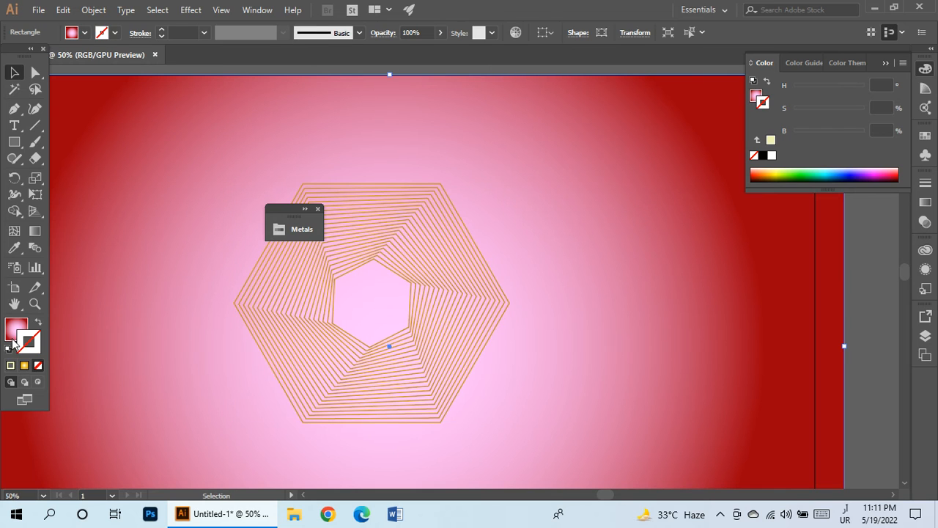
double_click(13, 331)
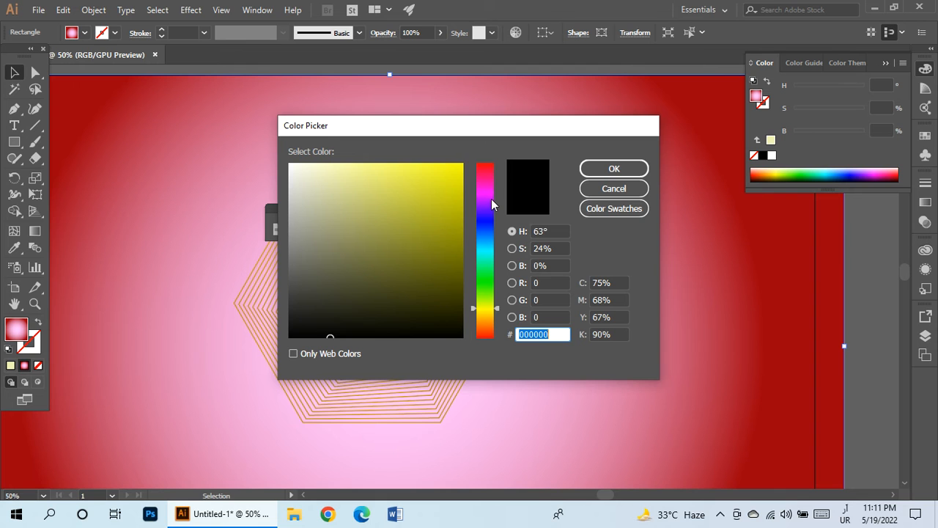
left_click(493, 196)
left_click(405, 240)
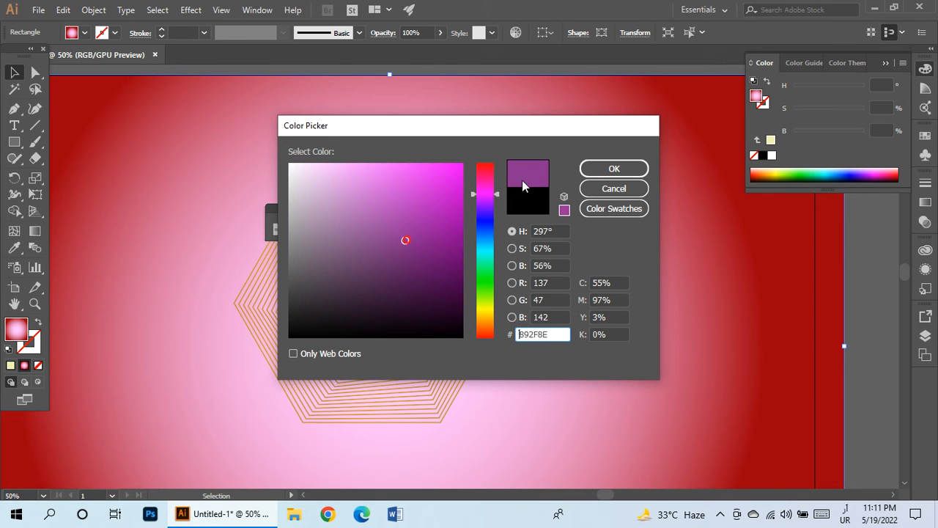
left_click(609, 169)
Move the background rectangle down until it extends past the artboard's bottom edge, and deselect it
scroll(570, 190, "down", 1)
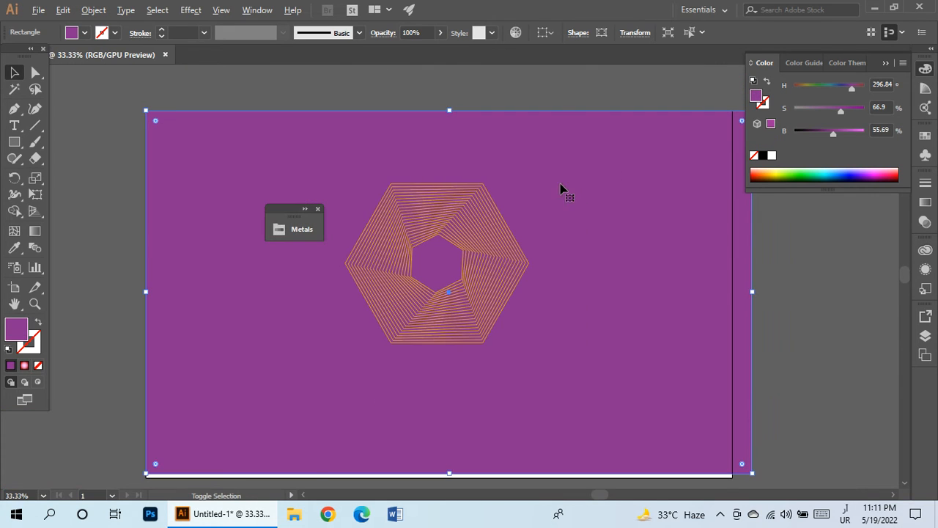
left_click_drag(588, 303, 588, 315)
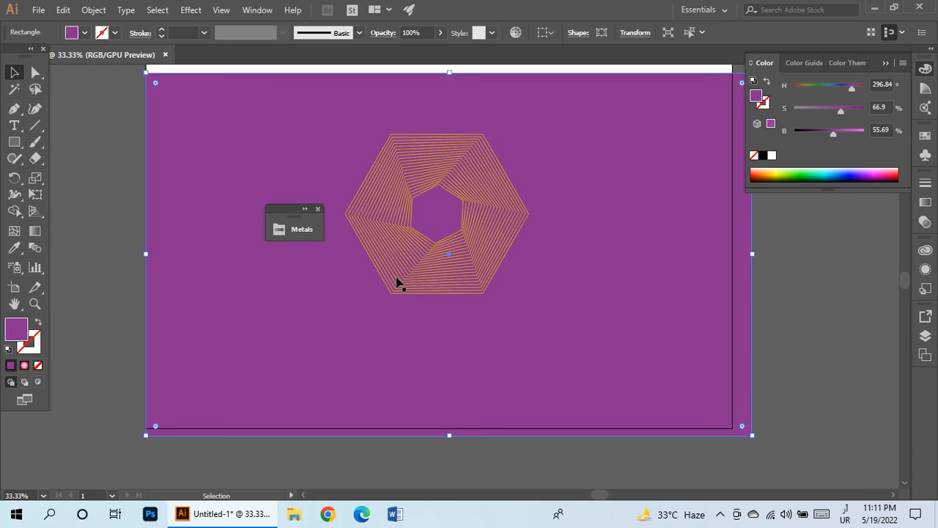
left_click_drag(352, 319, 352, 306)
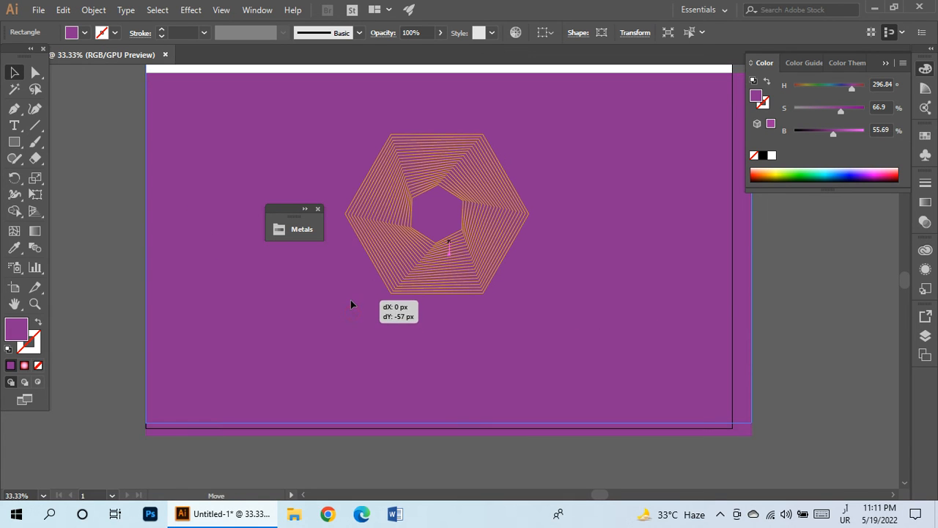
left_click_drag(225, 312, 226, 322)
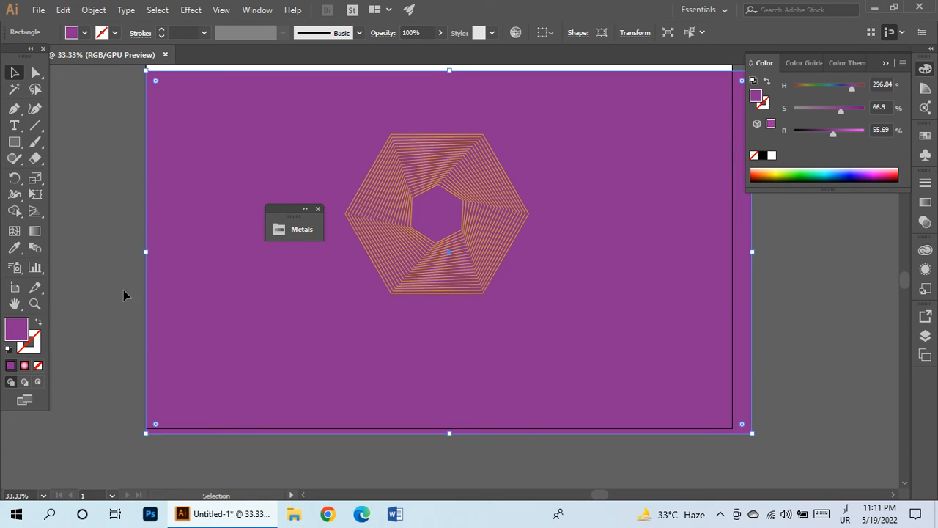
left_click(84, 280)
Close the Metals swatch library and duplicate the hexagon blend into a row of four touching hexagons starting at the background's upper-left corner
left_click(389, 242)
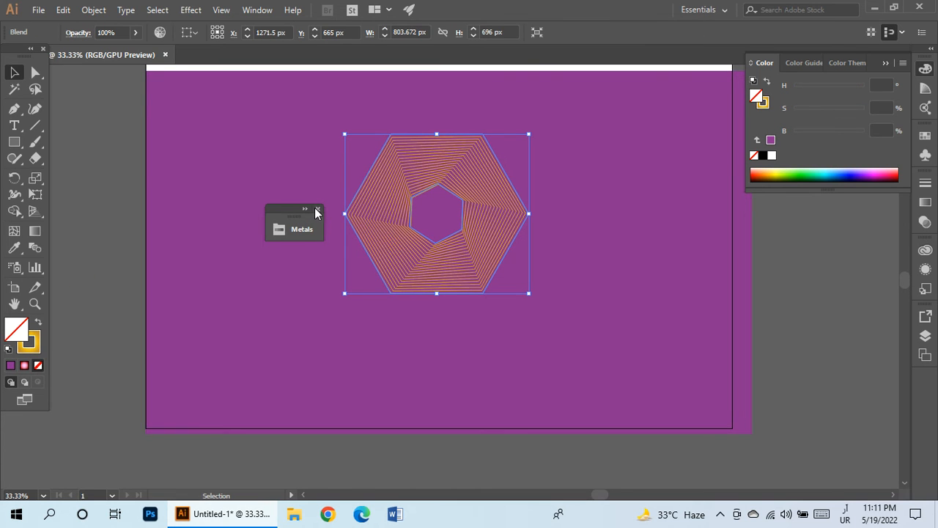
left_click(318, 209)
left_click_drag(402, 251, 205, 195)
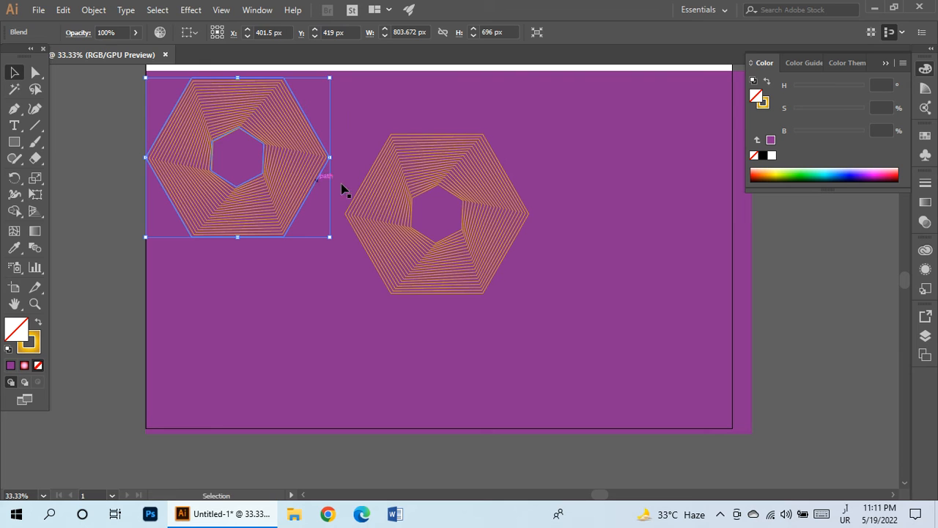
left_click_drag(409, 191, 391, 132)
left_click(298, 168, "shift")
left_click_drag(350, 160, 718, 160)
Duplicate the whole row of four hexagon blends directly beneath itself, edges touching, and deselect
left_click(430, 213, "shift")
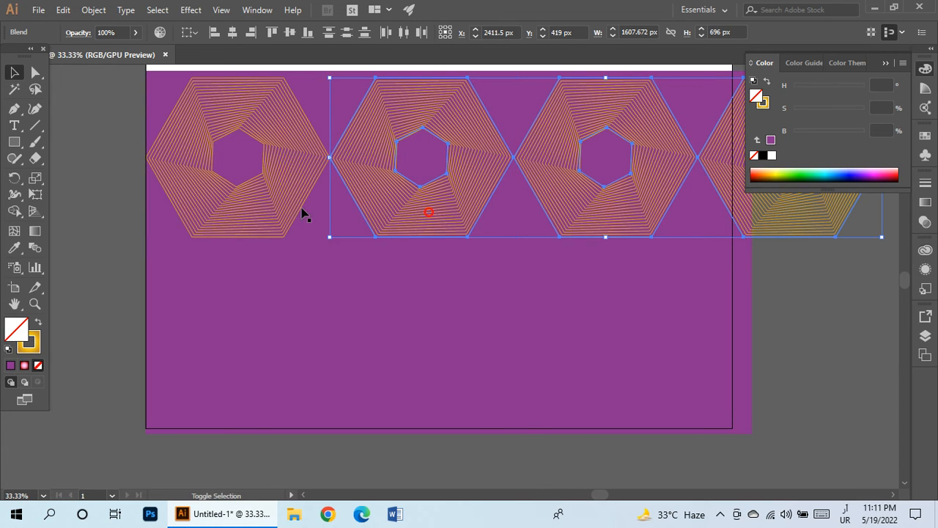
left_click(269, 204, "shift")
left_click_drag(428, 197, 430, 370)
left_click(102, 245)
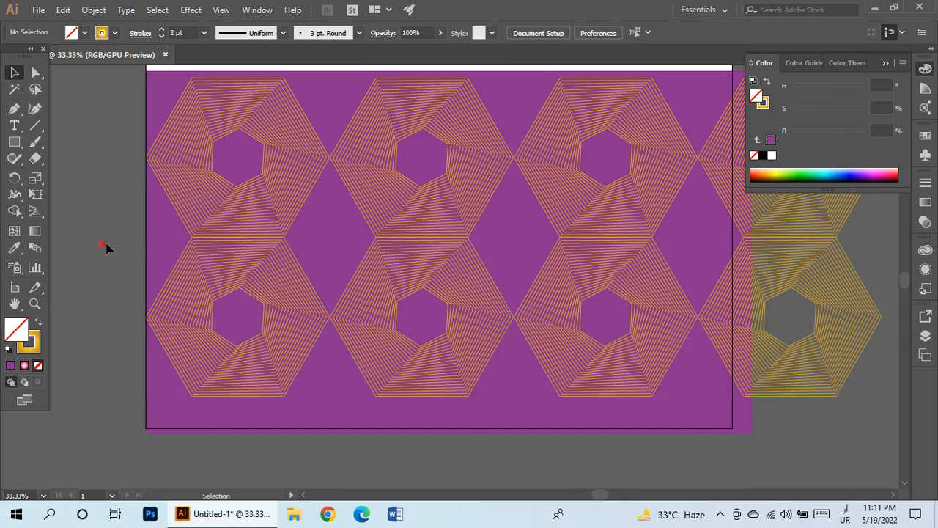
Examine how the two rows of hexagons fit against the background rectangle and the artboard edges
scroll(105, 240, "up", 3)
scroll(323, 228, "down", 3)
scroll(322, 228, "down", 1)
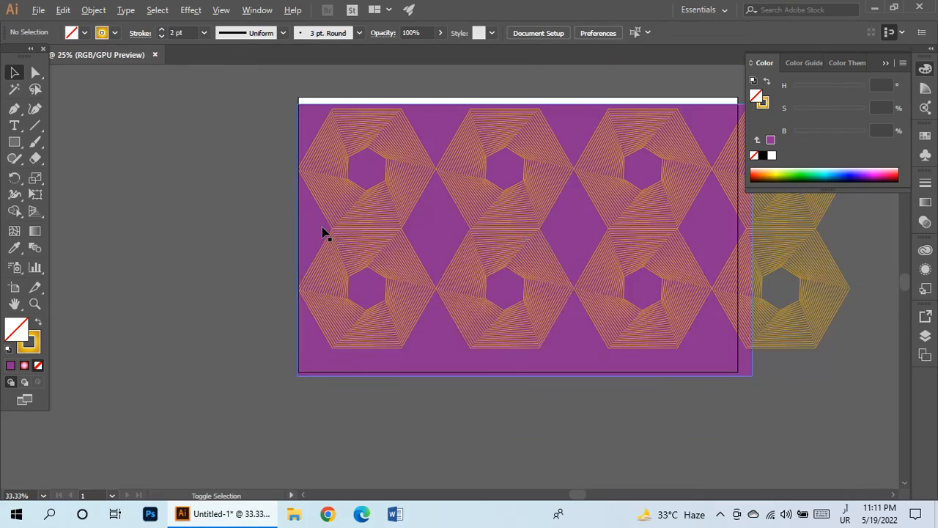
scroll(563, 294, "right", 5)
scroll(504, 225, "up", 1)
scroll(504, 231, "up", 1)
scroll(503, 230, "down", 1)
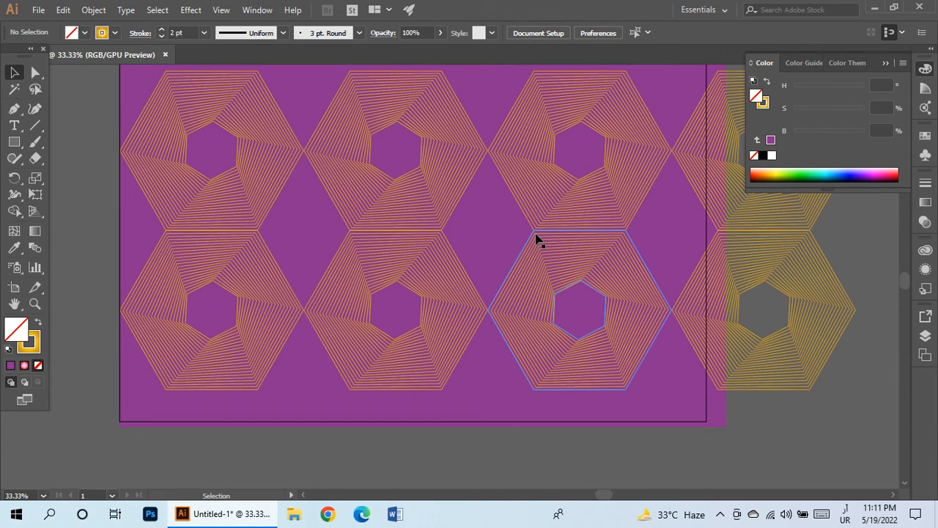
scroll(534, 243, "up", 3)
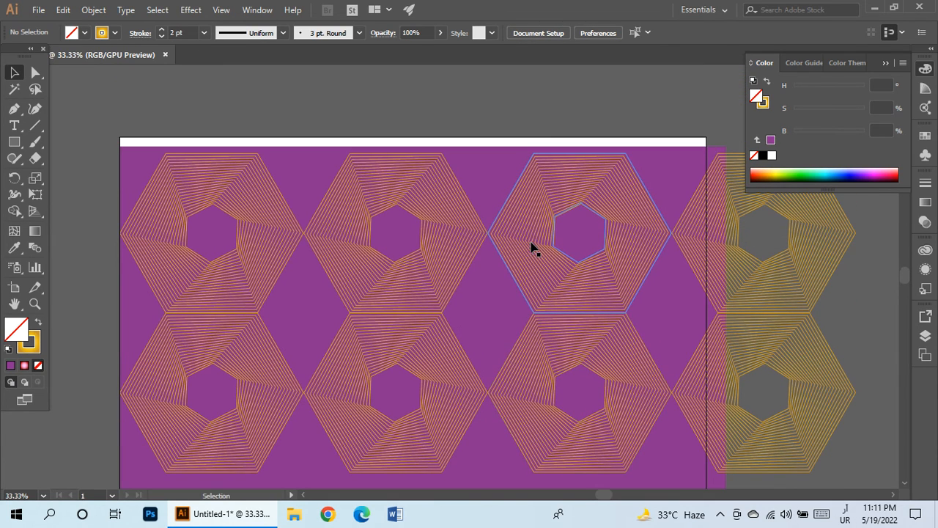
Stretch the background rectangle's upper edge up to the artboard's upper edge and deselect it
left_click(324, 159)
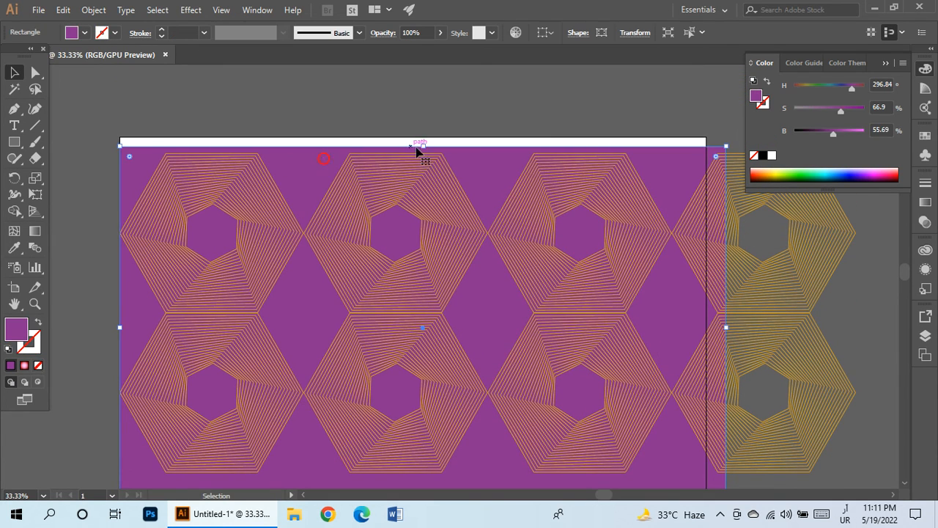
left_click_drag(425, 145, 425, 136)
left_click(83, 211)
Fill the background rectangle with a light purple of about H 295°, S 49%, B 84%
left_click(126, 172)
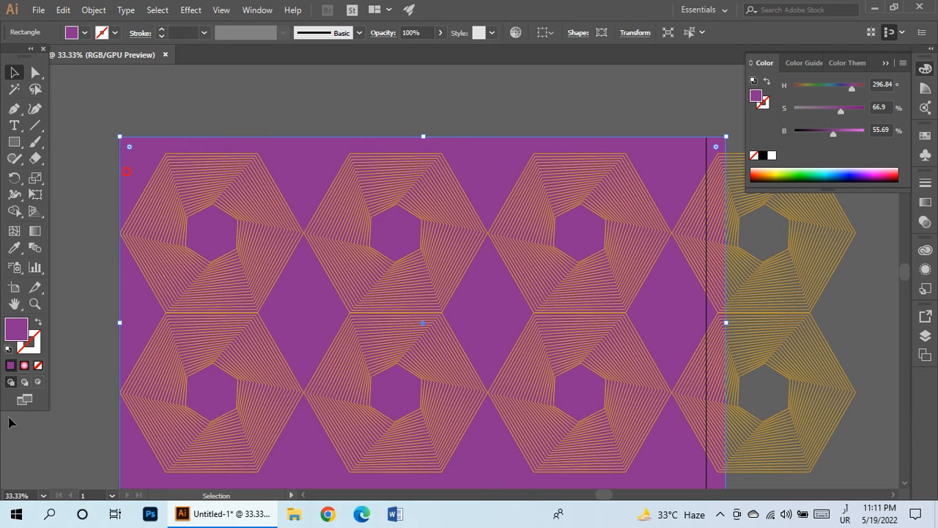
double_click(20, 329)
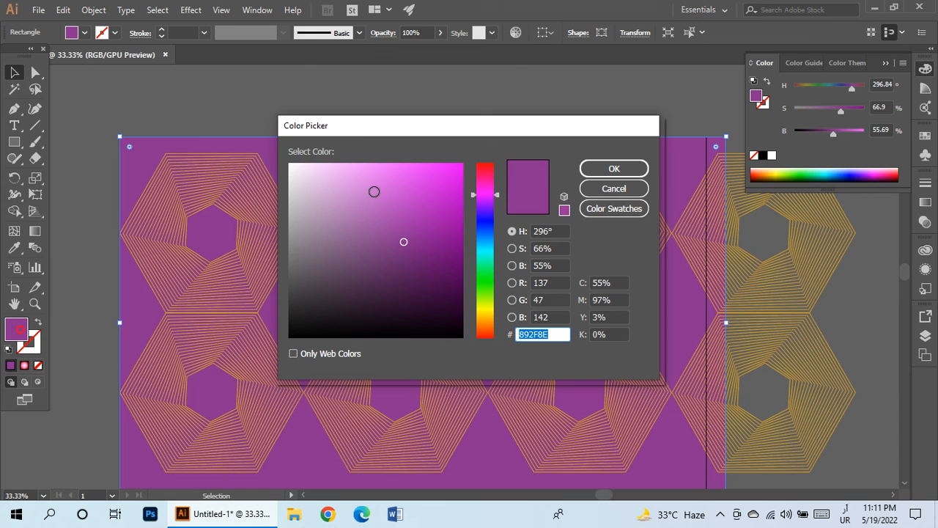
left_click(375, 191)
left_click(614, 168)
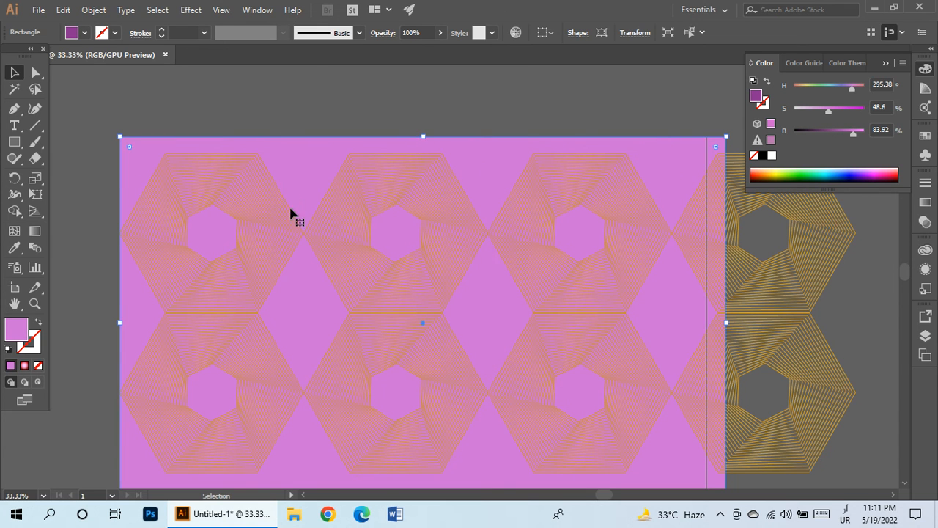
Change the background rectangle's fill to the dark purple 420149 and deselect it
scroll(174, 236, "down", 2)
scroll(174, 236, "down", 1)
double_click(17, 331)
left_click(461, 287)
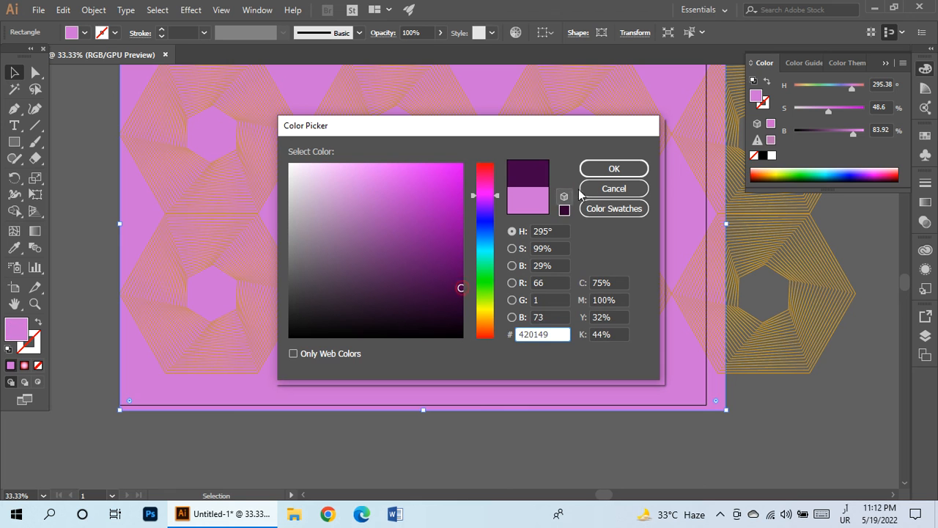
left_click(614, 168)
scroll(579, 227, "up", 1)
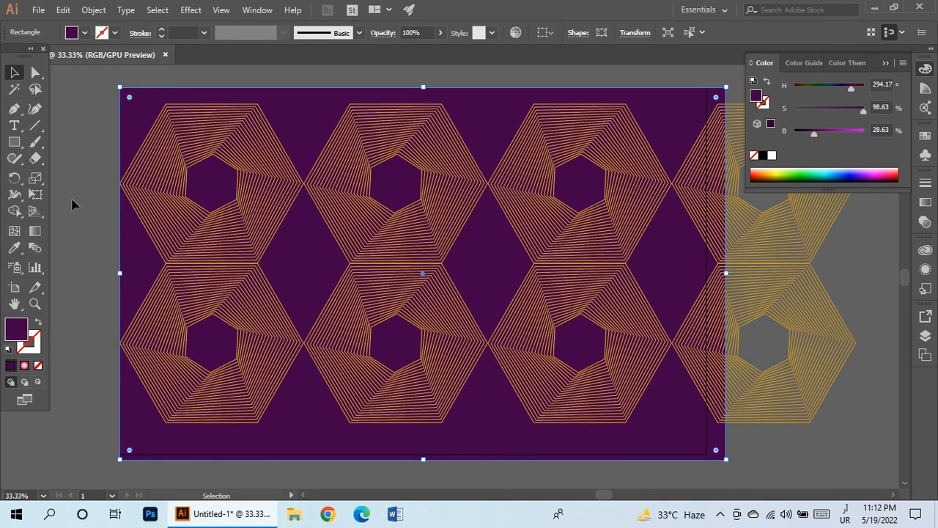
left_click(74, 208)
Draw a rectangle about 2647 by 1625 px exactly over the background, covering the hexagon pattern
left_click(14, 144)
left_click_drag(120, 88, 726, 459)
left_click(13, 73)
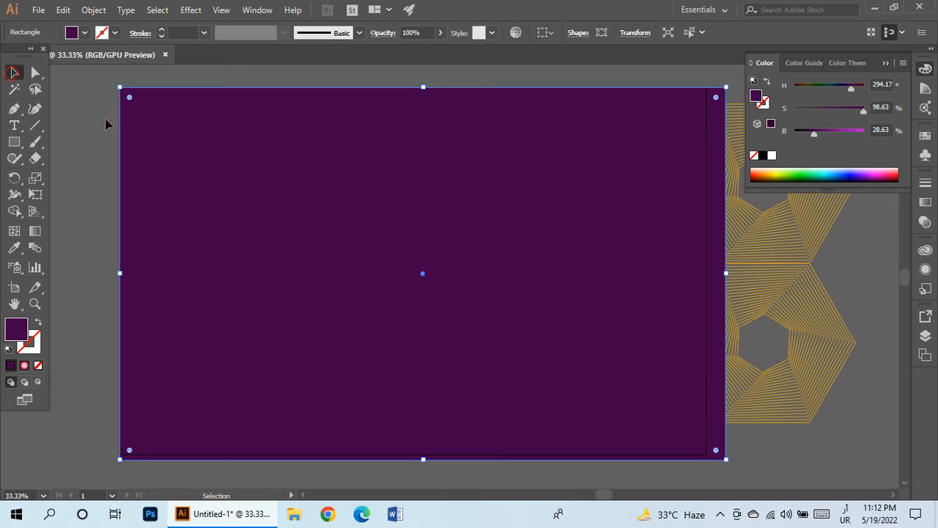
Select all the artwork, make a clipping mask with the covering rectangle and deselect
left_click_drag(97, 98, 228, 198)
left_click_drag(869, 447, 869, 447)
right_click(675, 370)
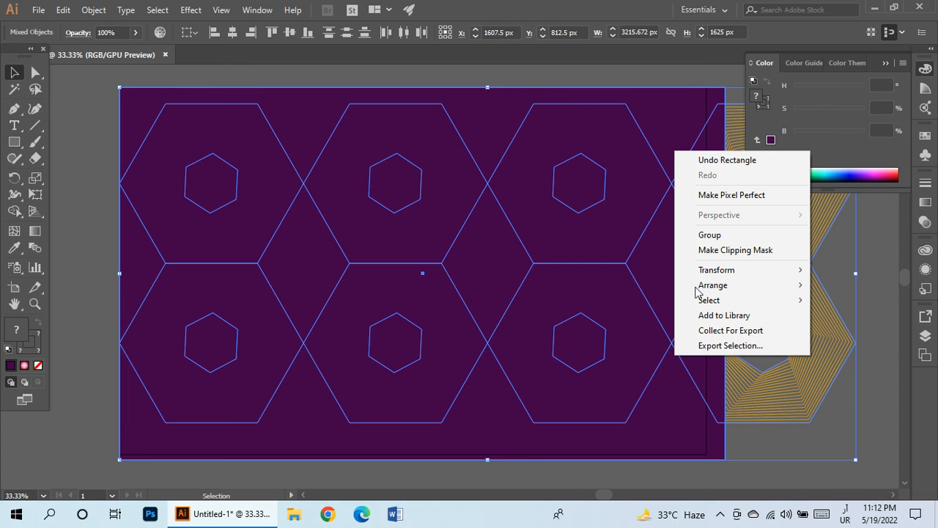
left_click(727, 254)
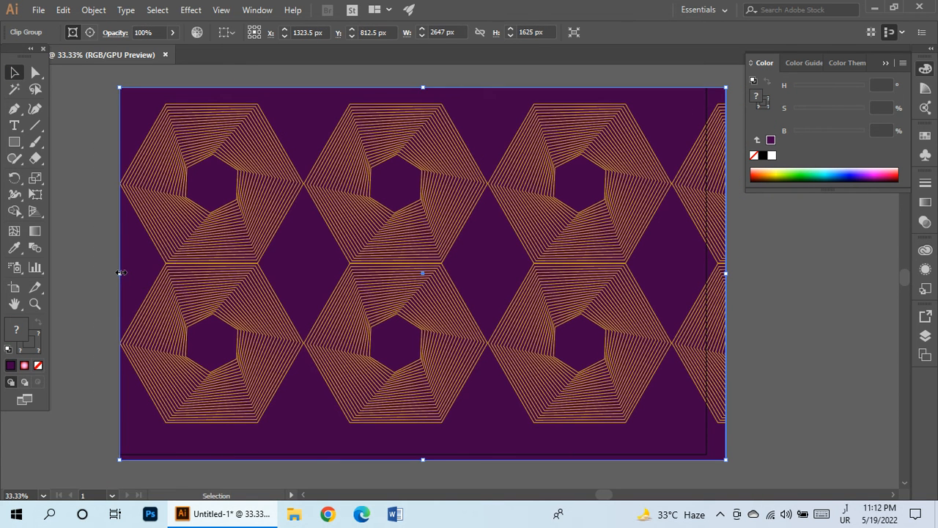
left_click(88, 272)
scroll(147, 271, "right", 3)
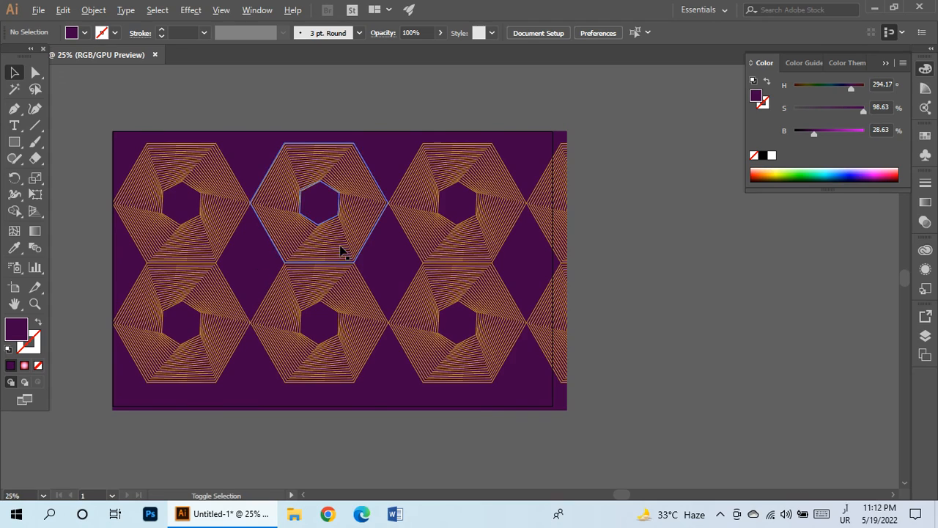
scroll(781, 310, "up", 1)
scroll(807, 324, "left", 5)
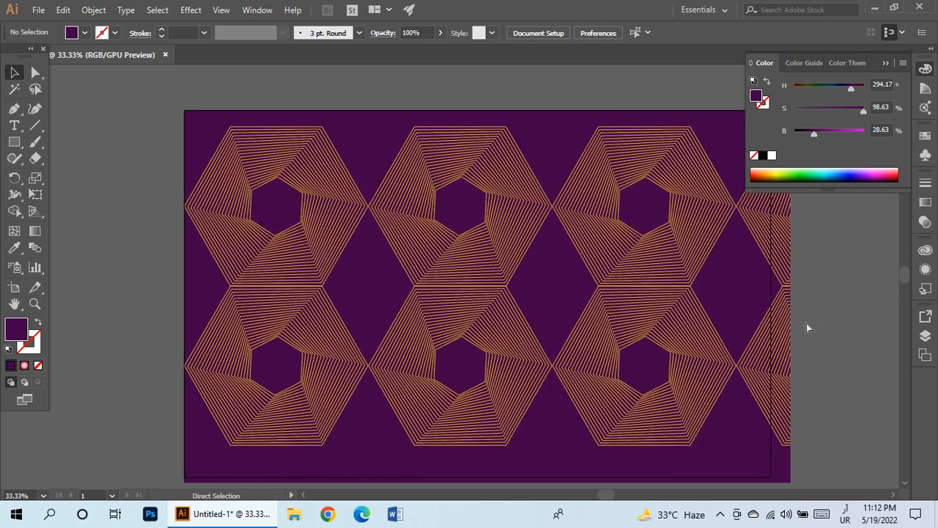
scroll(803, 324, "up", 5)
scroll(799, 322, "down", 5)
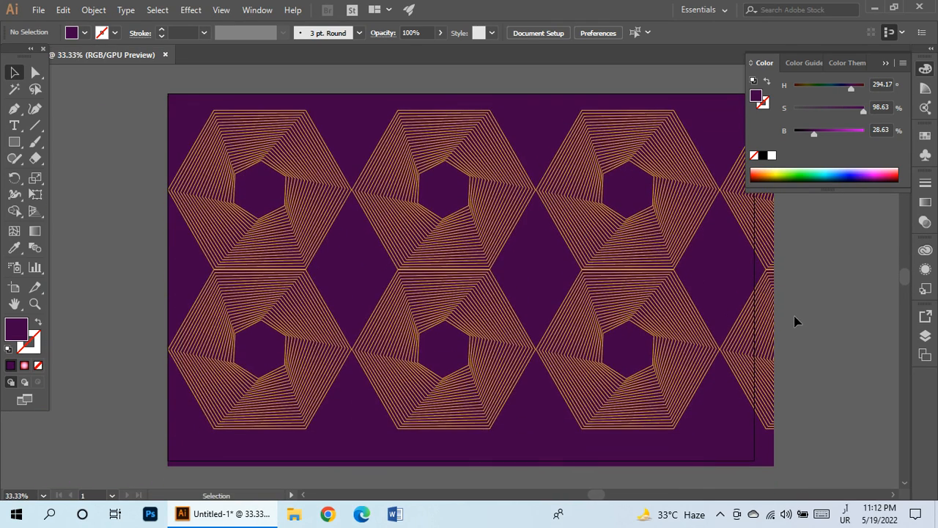
left_click(720, 513)
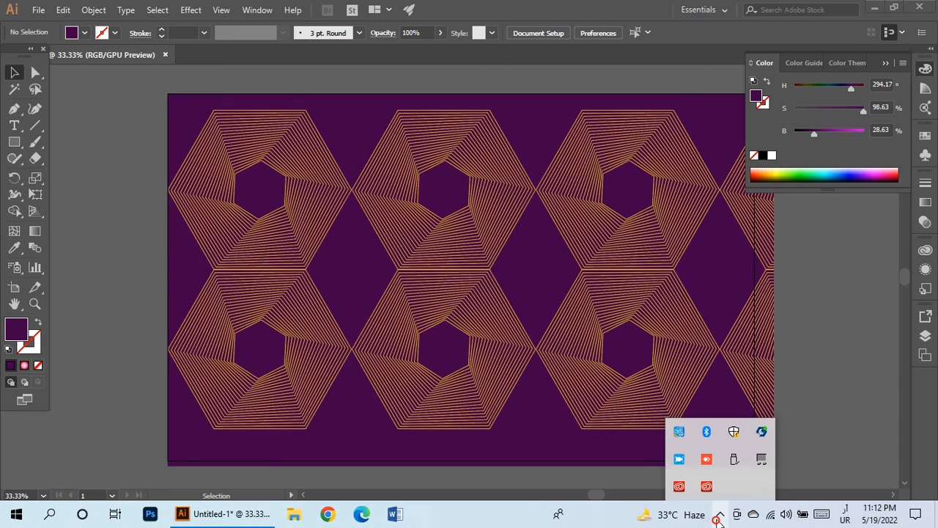
right_click(722, 460)
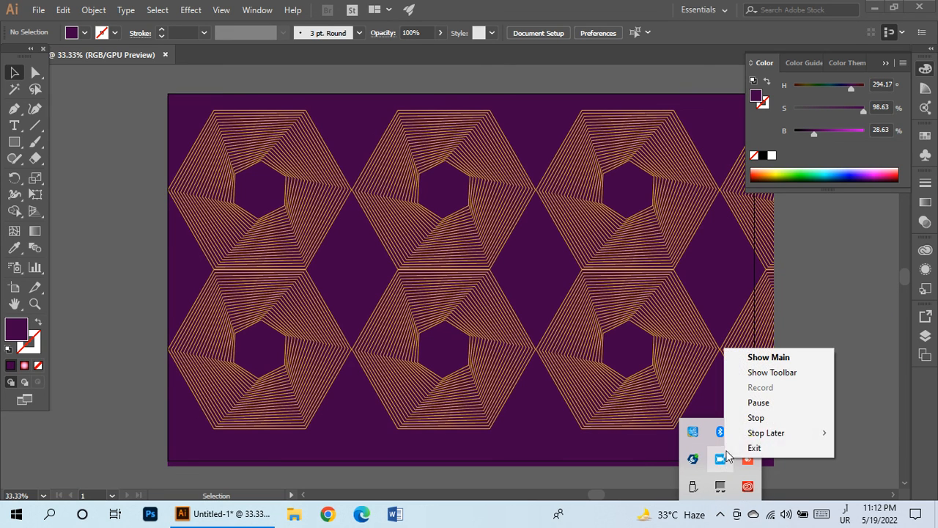